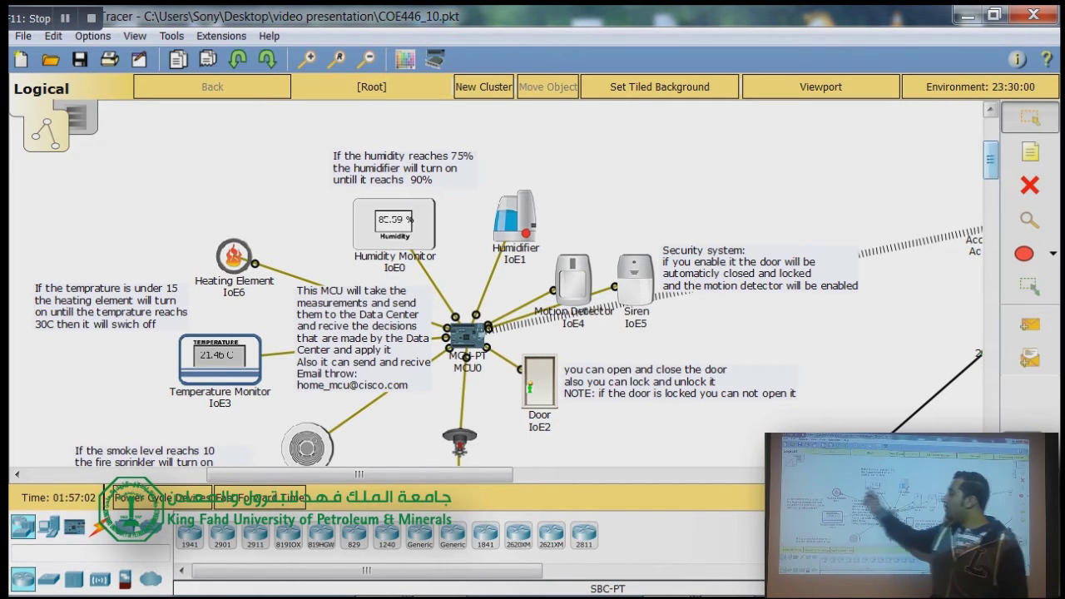
- Examine the notes and devices around the home MCU, including the humidity, temperature, door and security systems
{"action": "scroll", "coordinate": [500, 282], "scroll_direction": "down", "scroll_amount": 5}
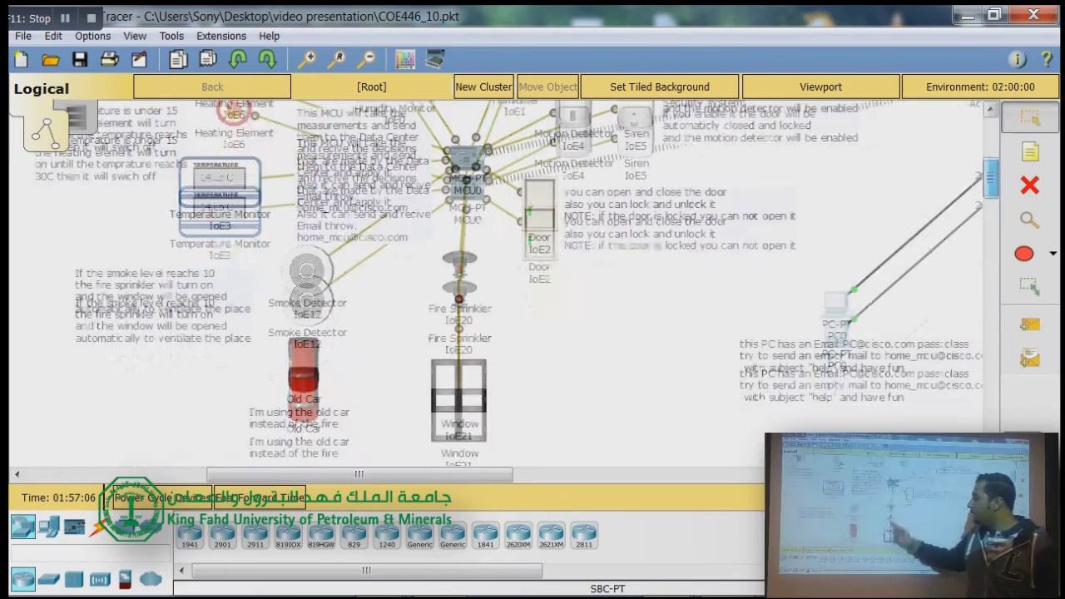
{"action": "scroll", "coordinate": [499, 283], "scroll_direction": "up", "scroll_amount": 3}
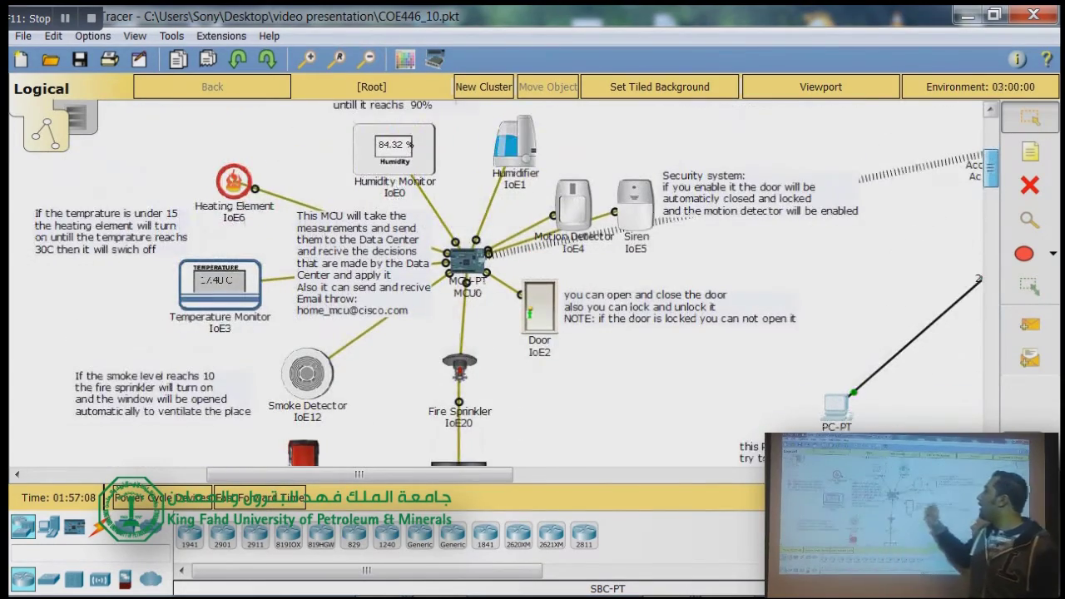
{"action": "scroll", "coordinate": [500, 283], "scroll_direction": "up", "scroll_amount": 1}
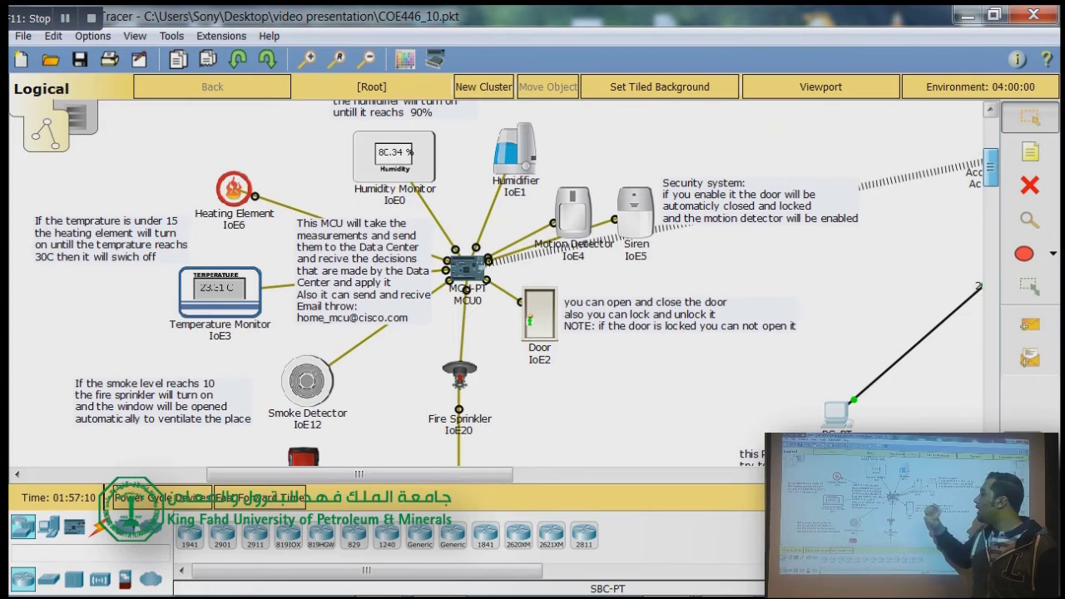
{"action": "scroll", "coordinate": [499, 283], "scroll_direction": "up", "scroll_amount": 2}
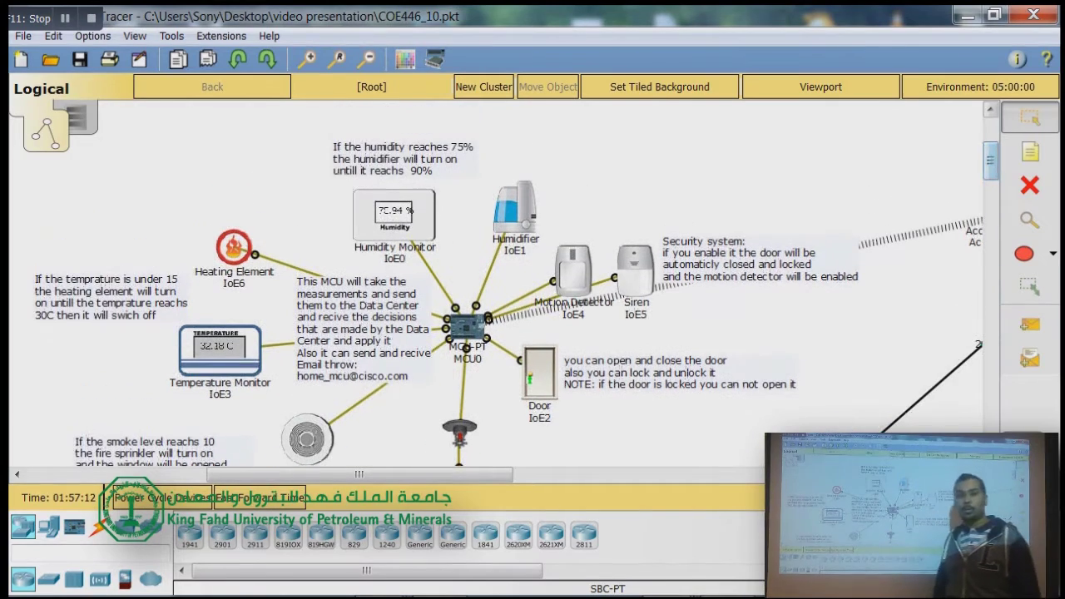
{"action": "left_click", "coordinate": [307, 59]}
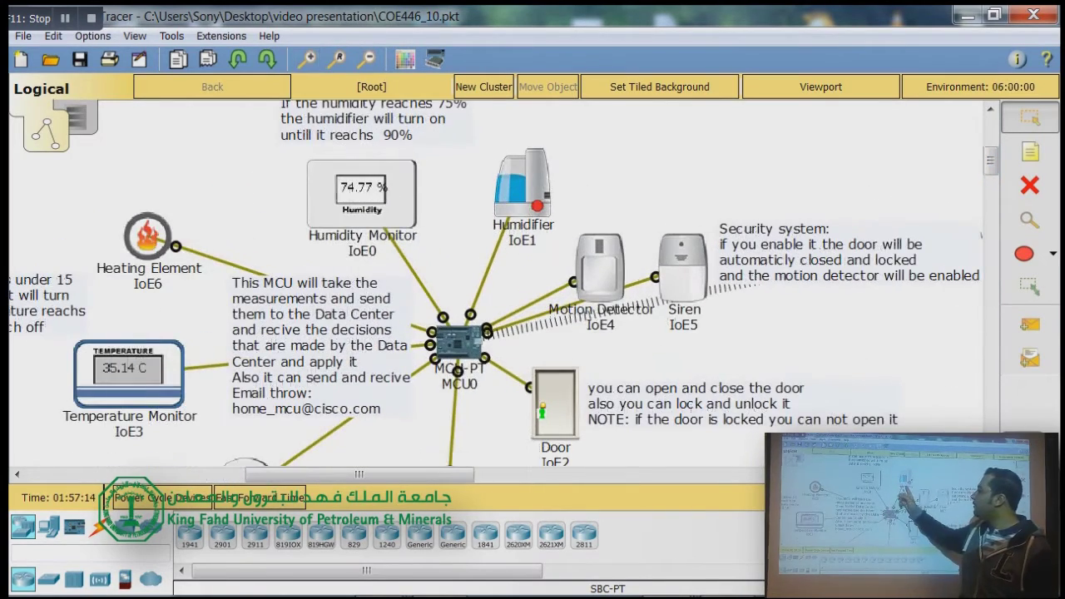
{"action": "scroll", "coordinate": [990, 133], "scroll_direction": "up", "scroll_amount": 2}
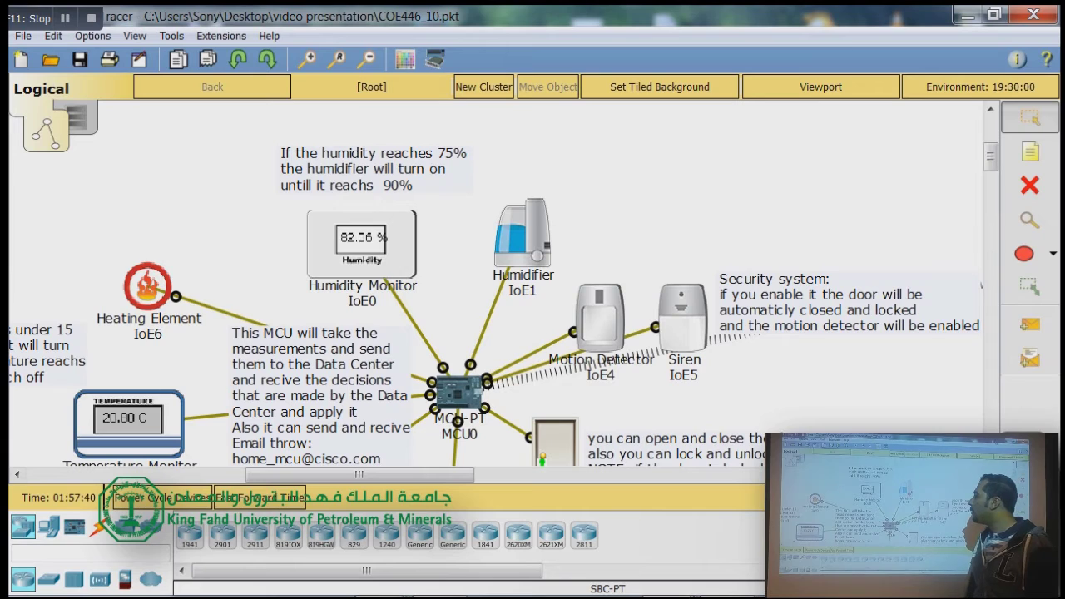
{"action": "left_click_drag", "start_coordinate": [359, 474], "coordinate": [300, 475]}
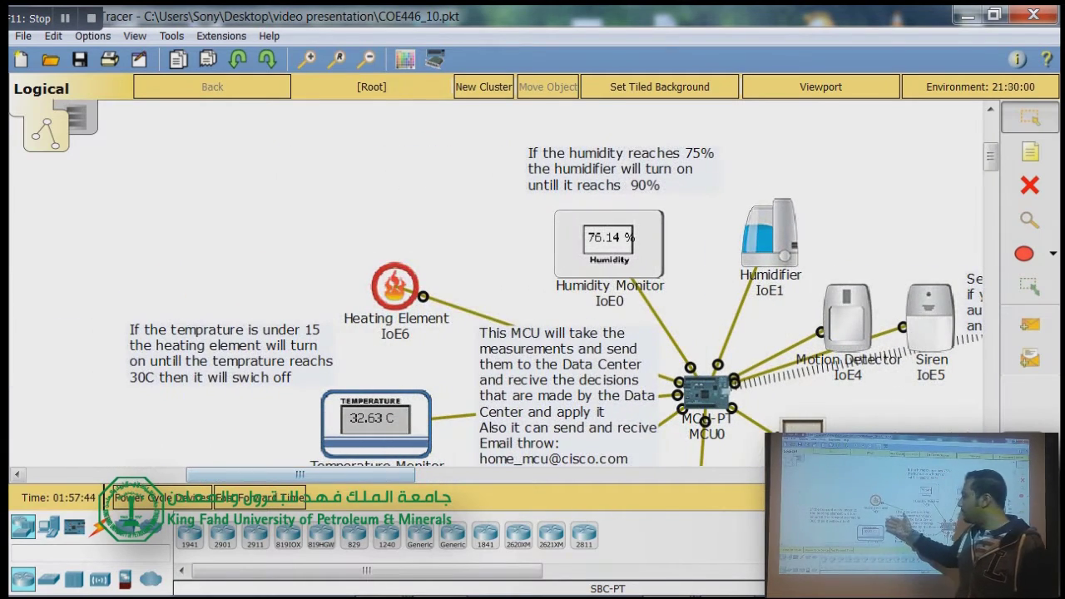
- Check the smoke detector's alarm level, smoke level and state in its attributes, and close its window
{"action": "scroll", "coordinate": [564, 284], "scroll_direction": "down", "scroll_amount": 2}
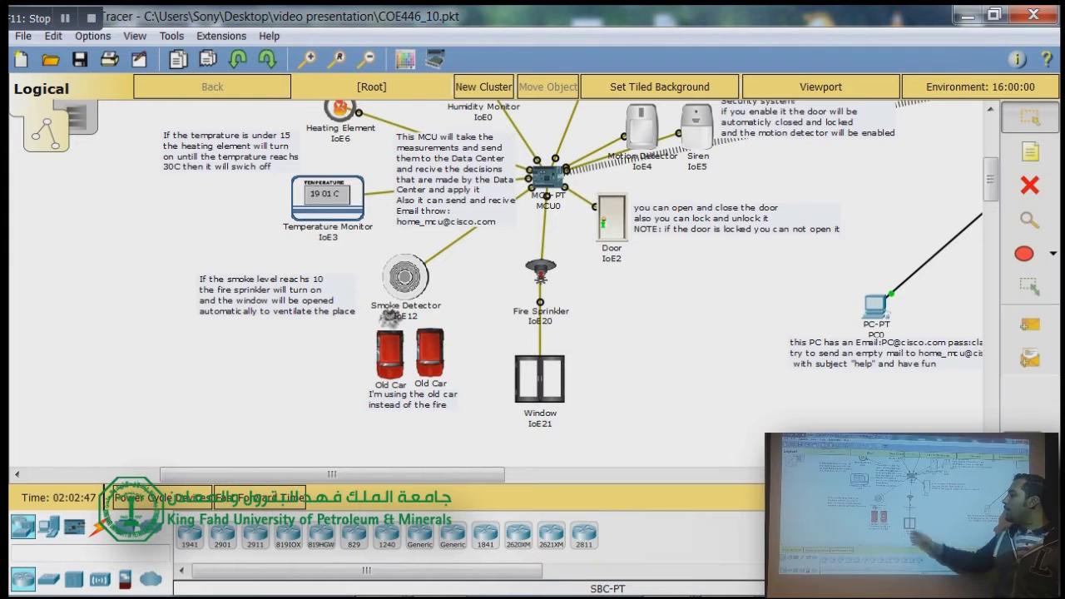
{"action": "left_click", "coordinate": [406, 276]}
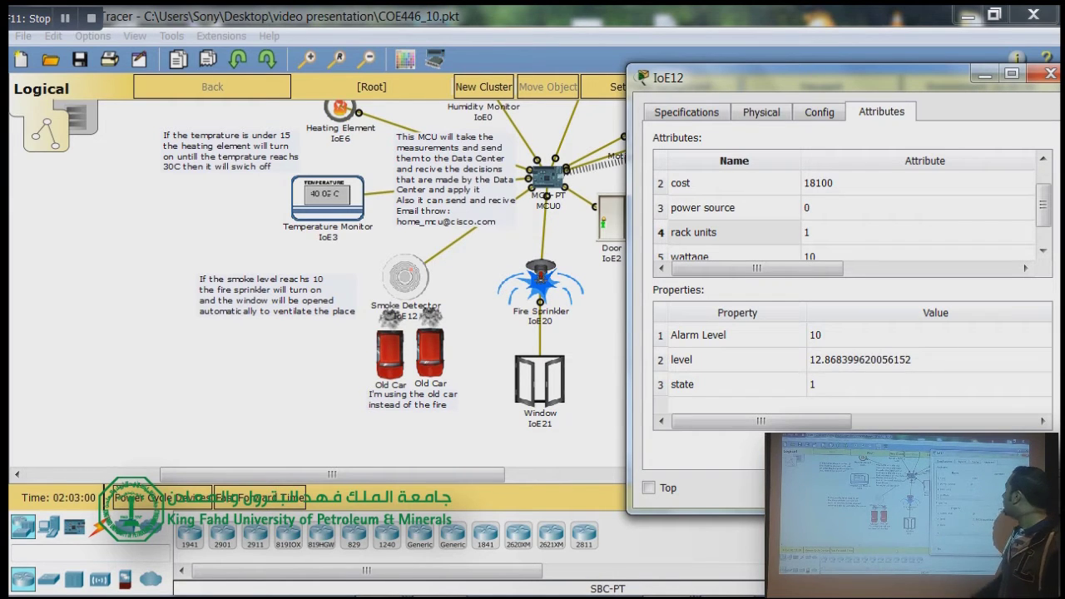
{"action": "left_click", "coordinate": [1050, 74]}
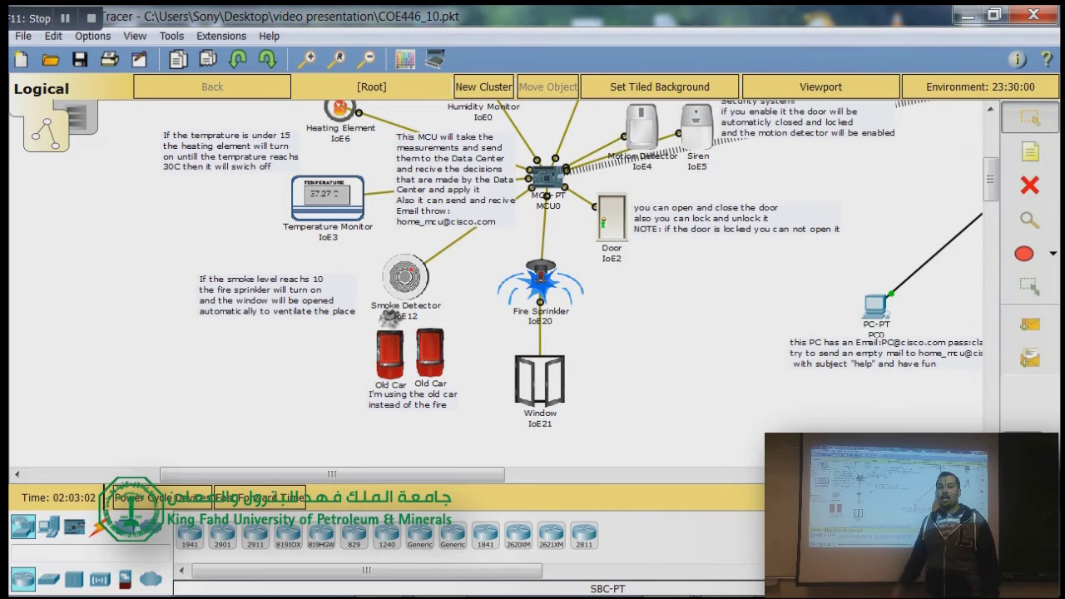
- From PC0, send the home MCU an e-mail with the subject "help" and an empty message body
{"action": "left_click", "coordinate": [366, 59]}
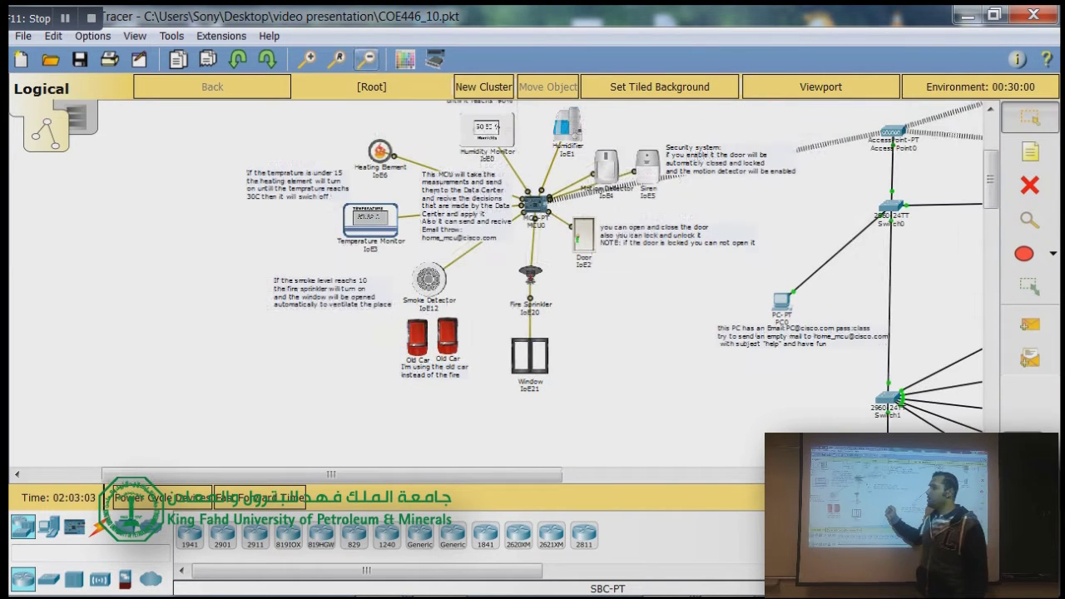
{"action": "left_click_drag", "start_coordinate": [332, 474], "coordinate": [400, 474]}
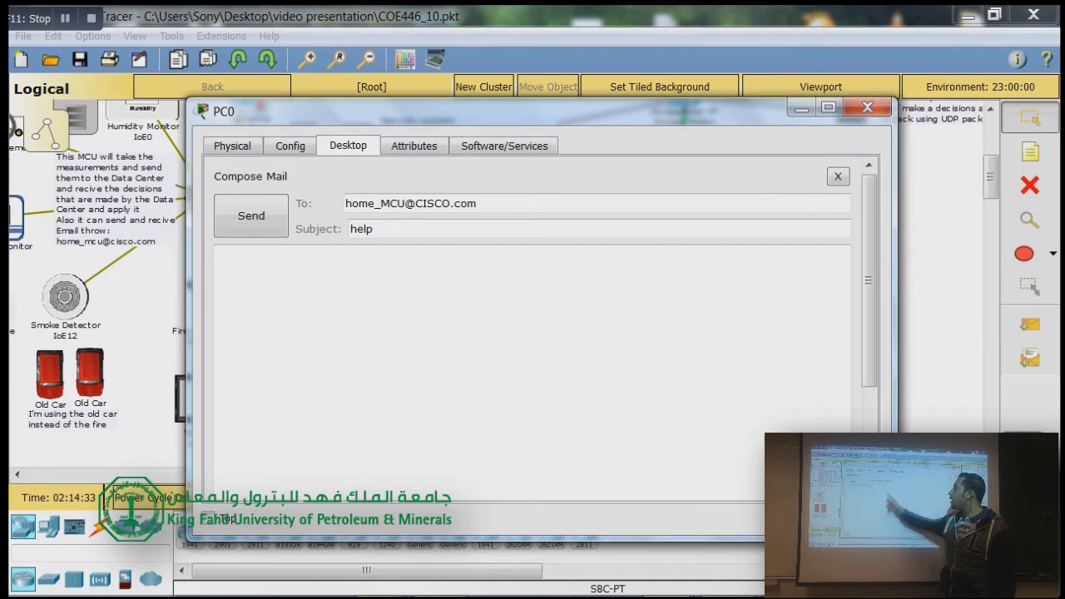
{"action": "left_click_drag", "start_coordinate": [477, 203], "coordinate": [344, 203]}
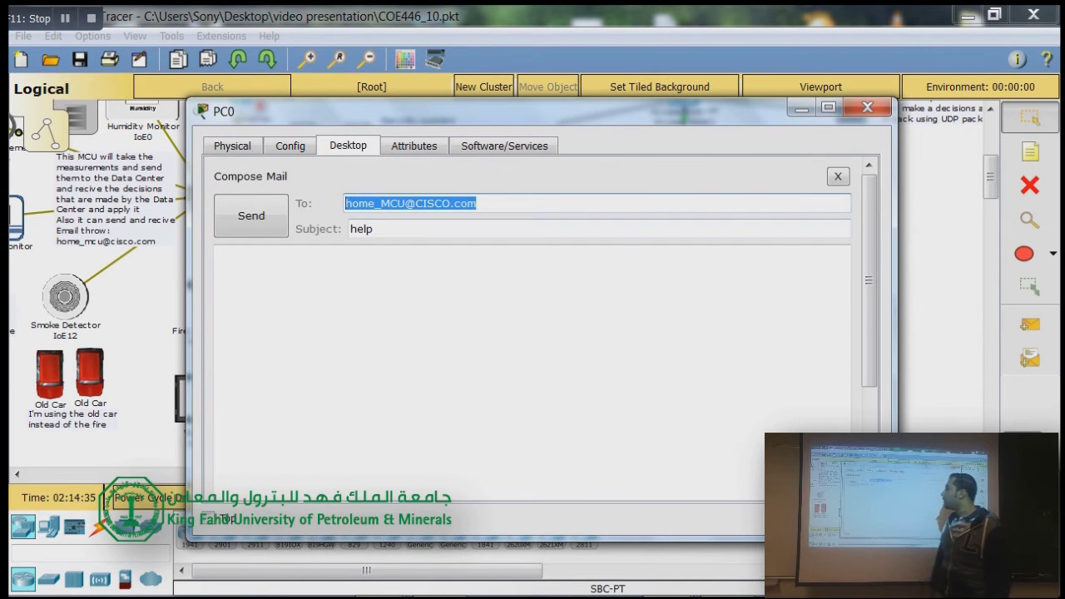
{"action": "left_click", "coordinate": [217, 255]}
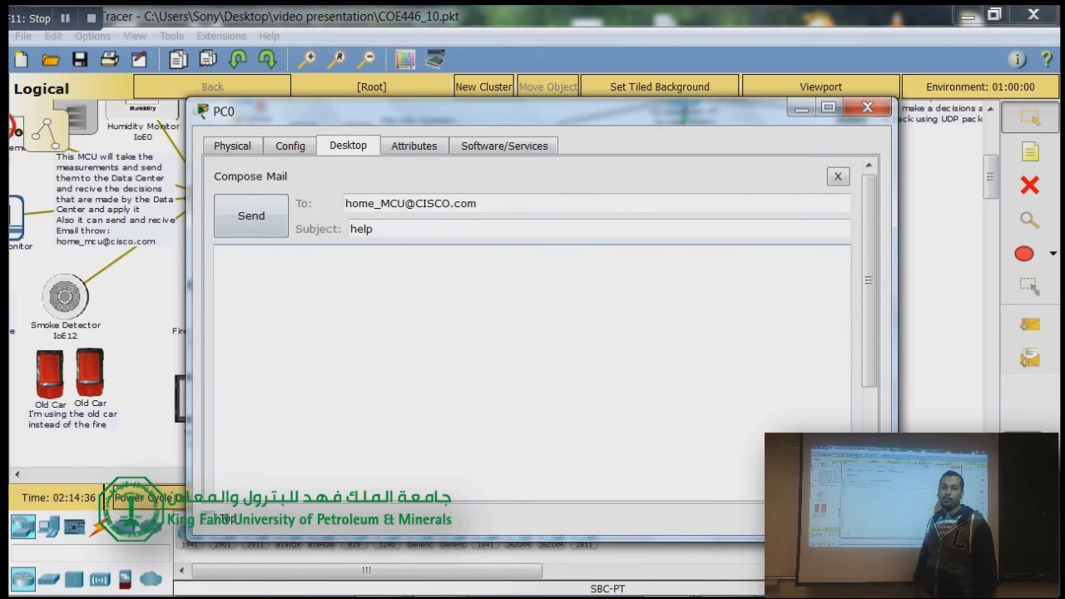
{"action": "left_click", "coordinate": [250, 216]}
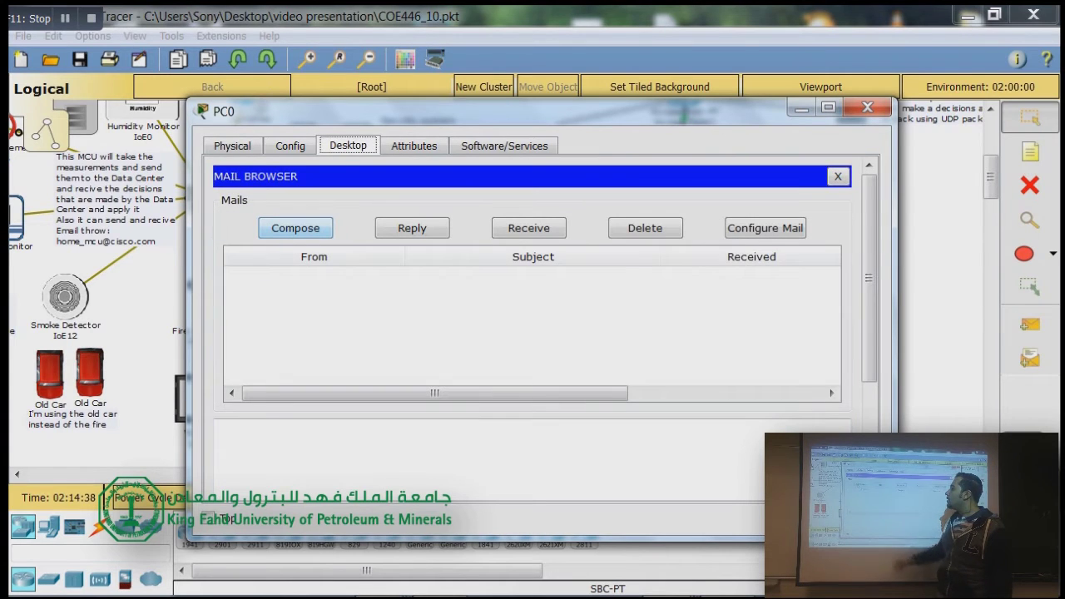
- Receive PC0's mail and open the home MCU's reply in a maximized window
{"action": "left_click", "coordinate": [527, 228]}
{"action": "left_click", "coordinate": [533, 278]}
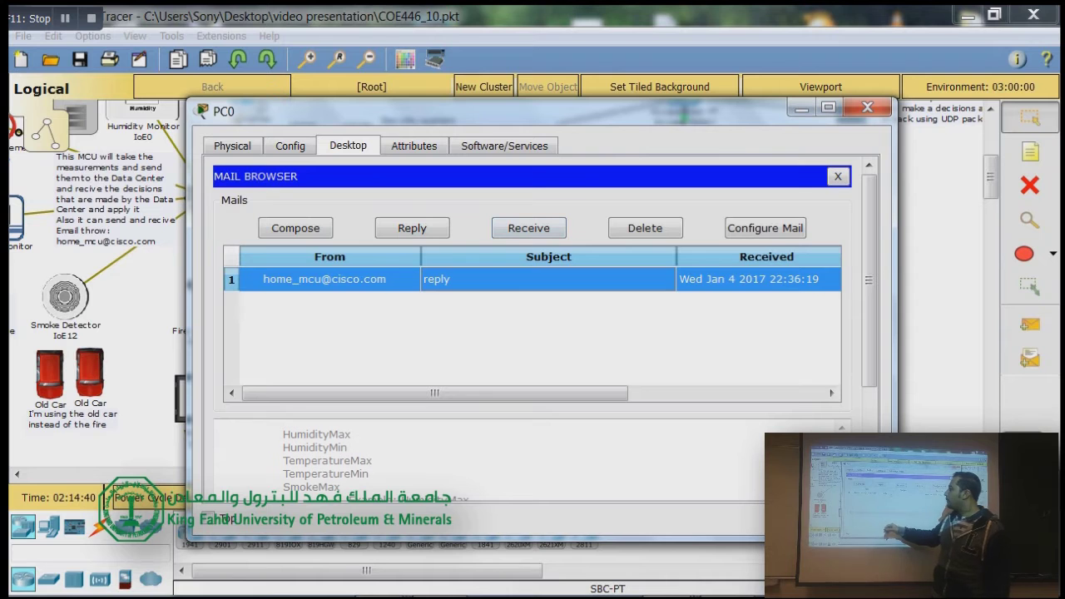
{"action": "double_click", "coordinate": [324, 278]}
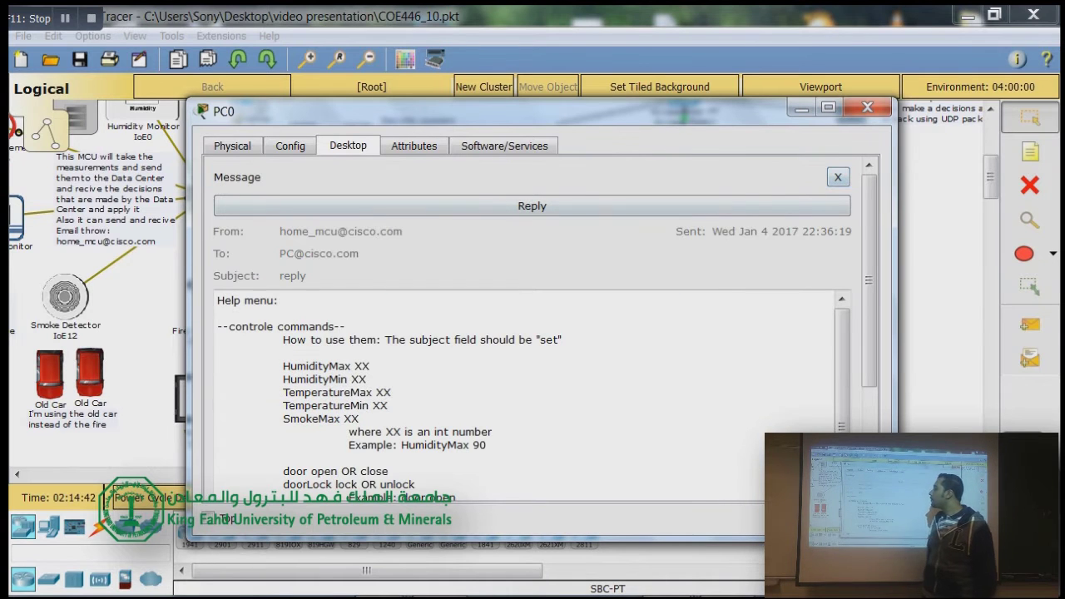
{"action": "left_click", "coordinate": [828, 108]}
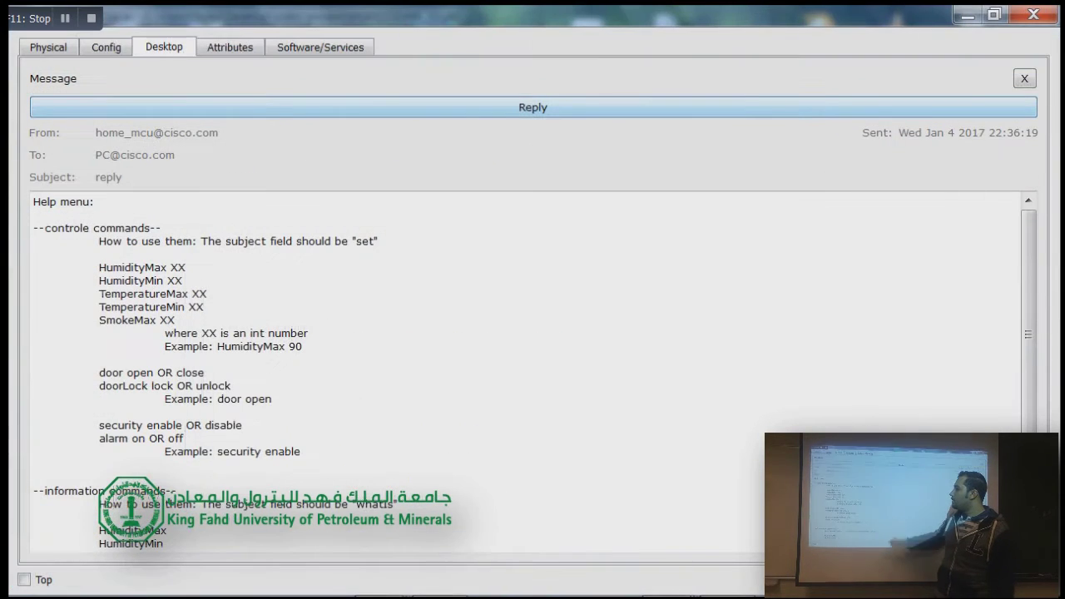
- Read through the help message's control commands and information commands
{"action": "left_click_drag", "start_coordinate": [1028, 334], "coordinate": [1029, 348]}
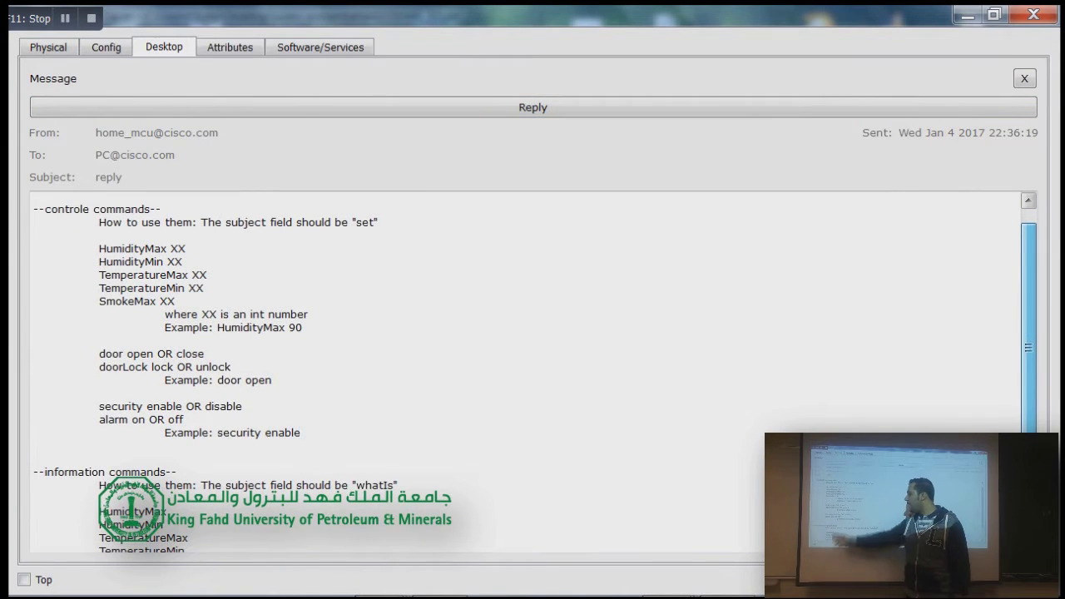
{"action": "scroll", "coordinate": [533, 374], "scroll_direction": "down", "scroll_amount": 1}
{"action": "scroll", "coordinate": [533, 374], "scroll_direction": "down", "scroll_amount": 5}
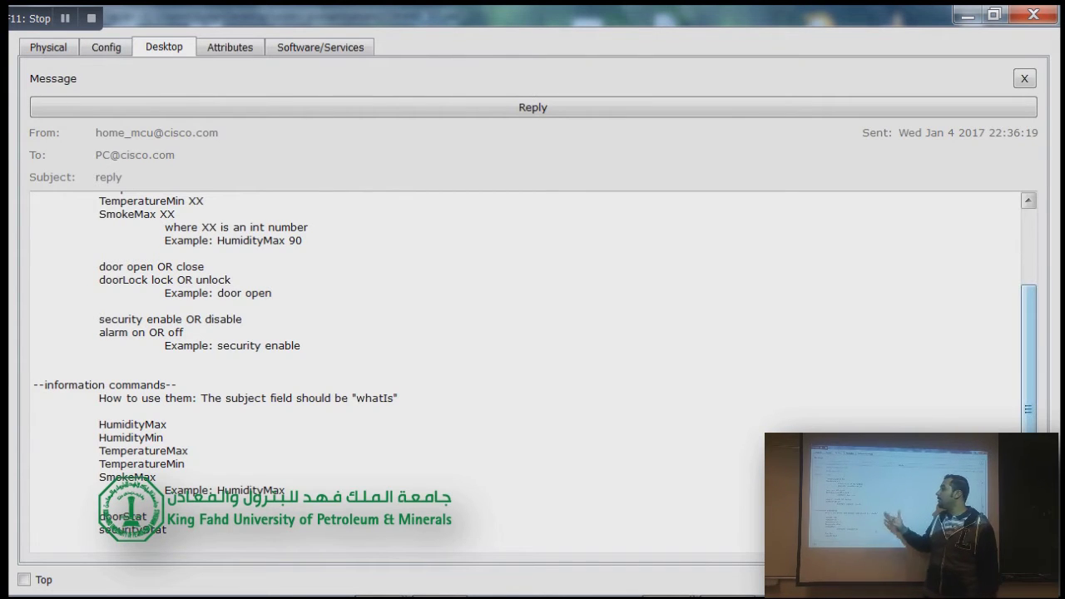
{"action": "left_click_drag", "start_coordinate": [1028, 410], "coordinate": [1028, 393]}
{"action": "scroll", "coordinate": [533, 375], "scroll_direction": "down", "scroll_amount": 2}
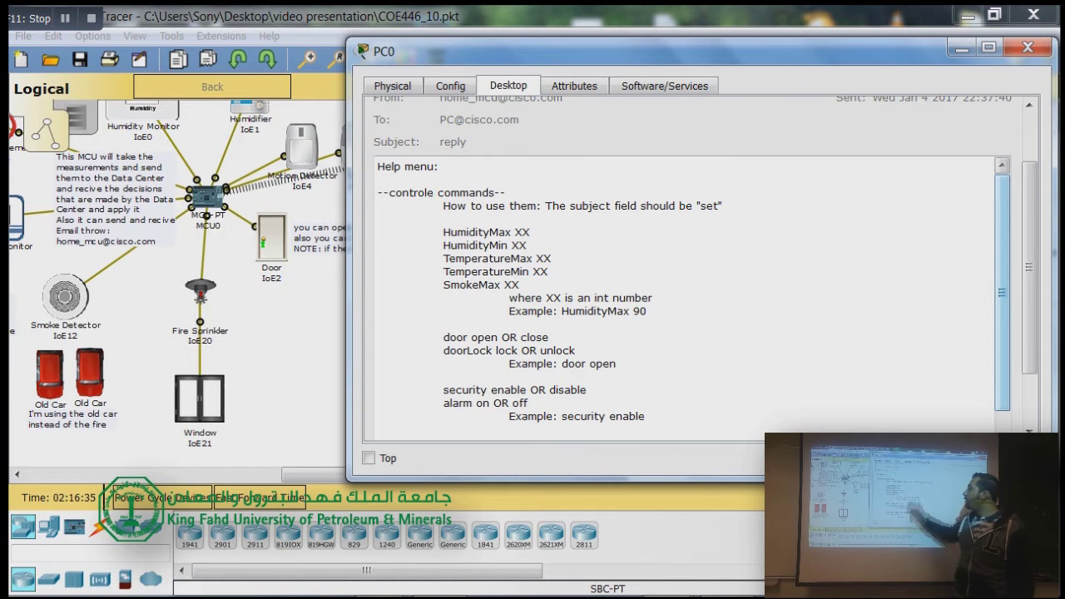
{"action": "scroll", "coordinate": [690, 300], "scroll_direction": "down", "scroll_amount": 3}
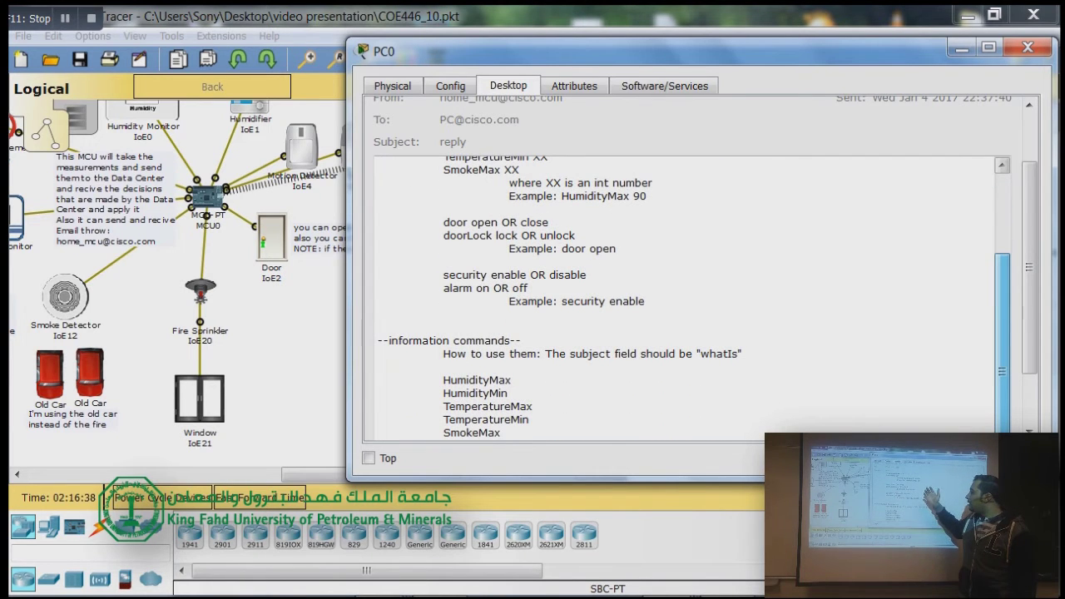
{"action": "scroll", "coordinate": [690, 299], "scroll_direction": "up", "scroll_amount": 3}
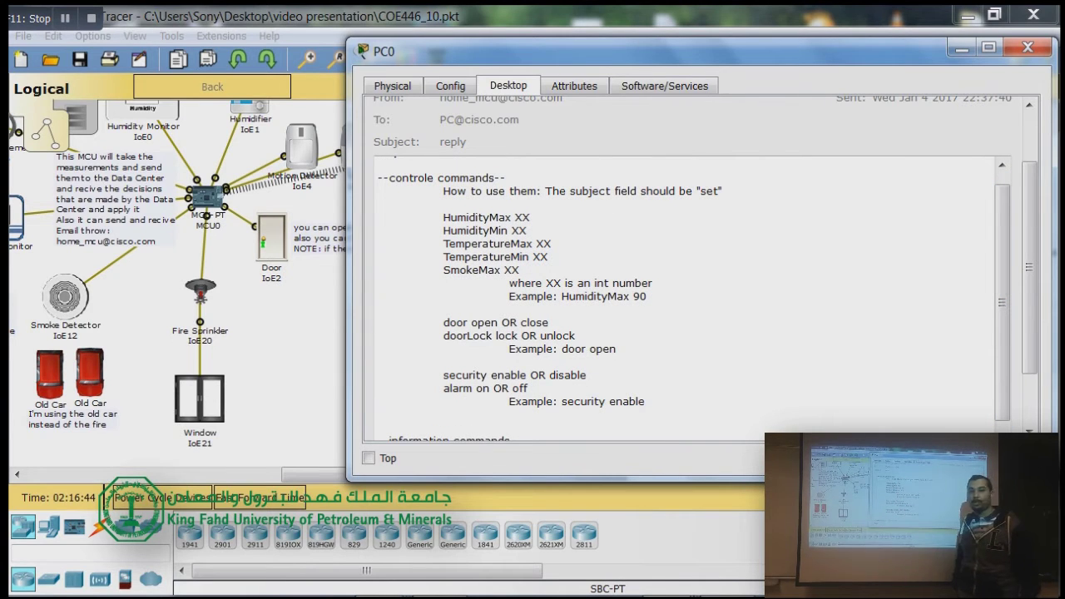
- Check which subject keyword the help message requires for control commands and for information commands
{"action": "left_click_drag", "start_coordinate": [724, 191], "coordinate": [692, 191]}
{"action": "left_click", "coordinate": [692, 191]}
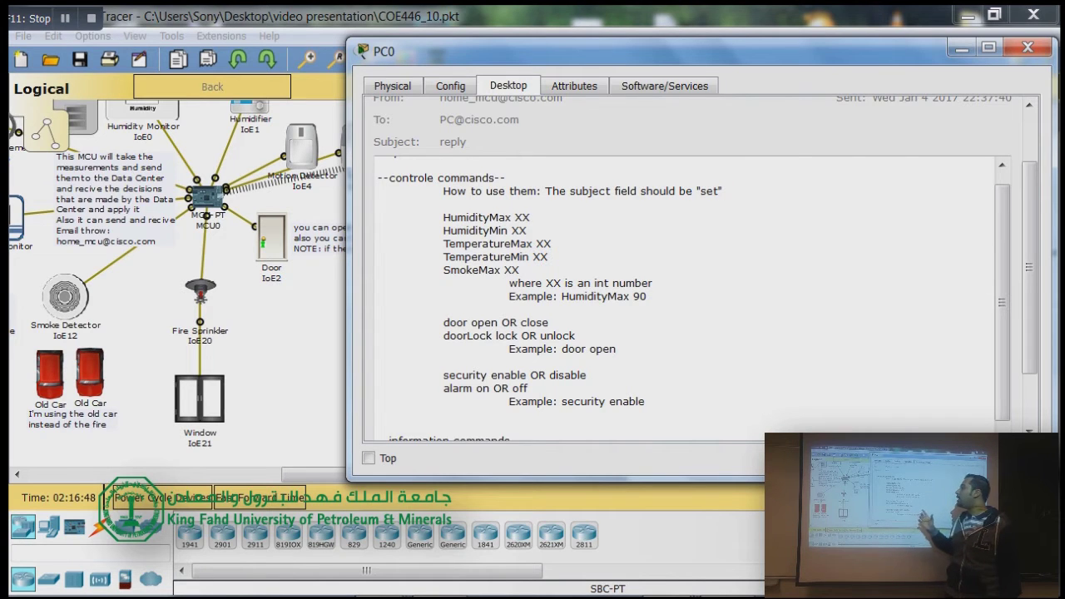
{"action": "scroll", "coordinate": [695, 296], "scroll_direction": "down", "scroll_amount": 3}
{"action": "left_click_drag", "start_coordinate": [744, 354], "coordinate": [692, 354]}
{"action": "left_click", "coordinate": [692, 354]}
{"action": "scroll", "coordinate": [692, 298], "scroll_direction": "up", "scroll_amount": 3}
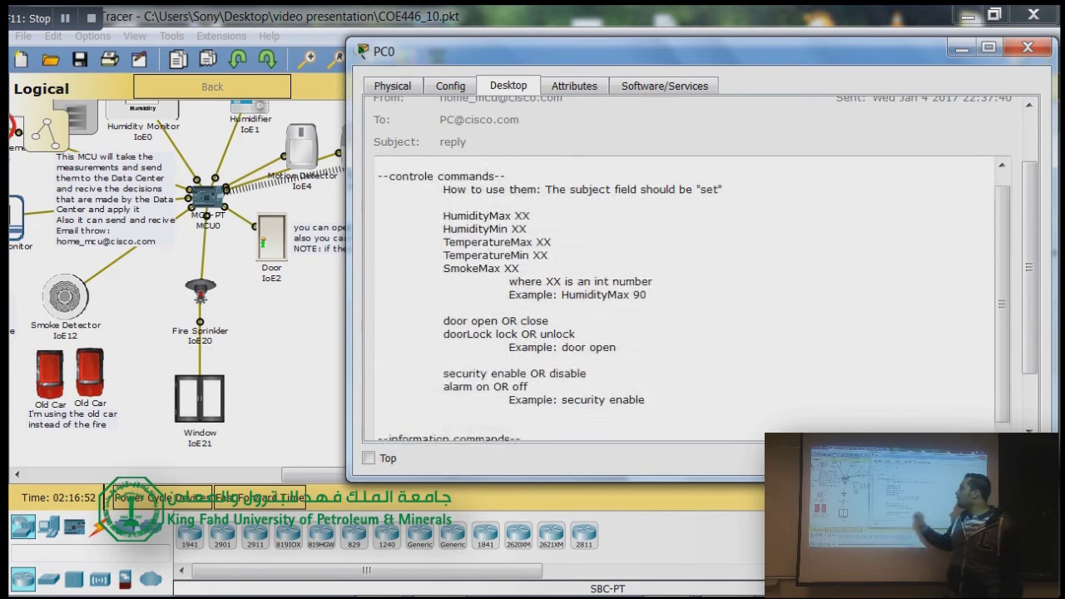
{"action": "scroll", "coordinate": [695, 266], "scroll_direction": "up", "scroll_amount": 2}
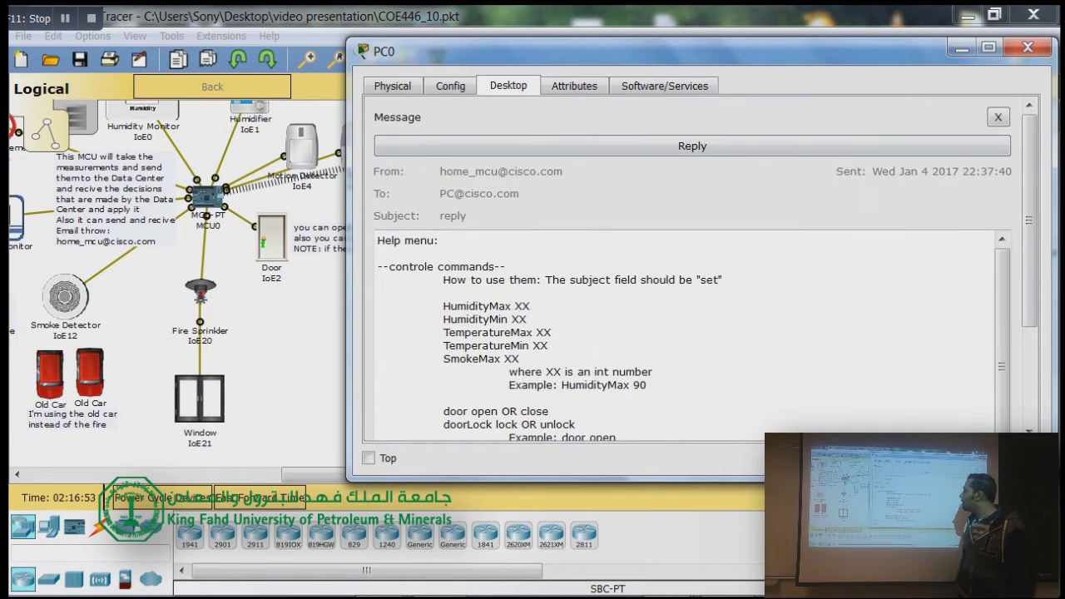
- Close the help message and compose a new mail to the home MCU with the subject "set"
{"action": "left_click", "coordinate": [998, 116]}
{"action": "left_click", "coordinate": [456, 169]}
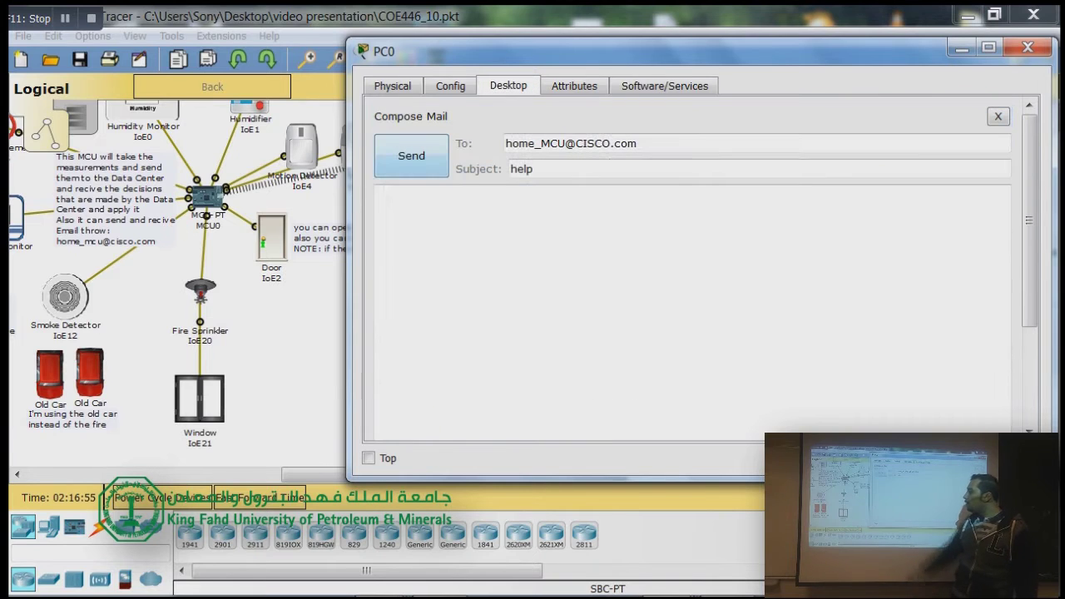
{"action": "key", "text": "ctrl+a"}
{"action": "type", "text": "set"}
- Enter the command "doorLock lock" in the message body and send the mail
{"action": "left_click", "coordinate": [378, 195]}
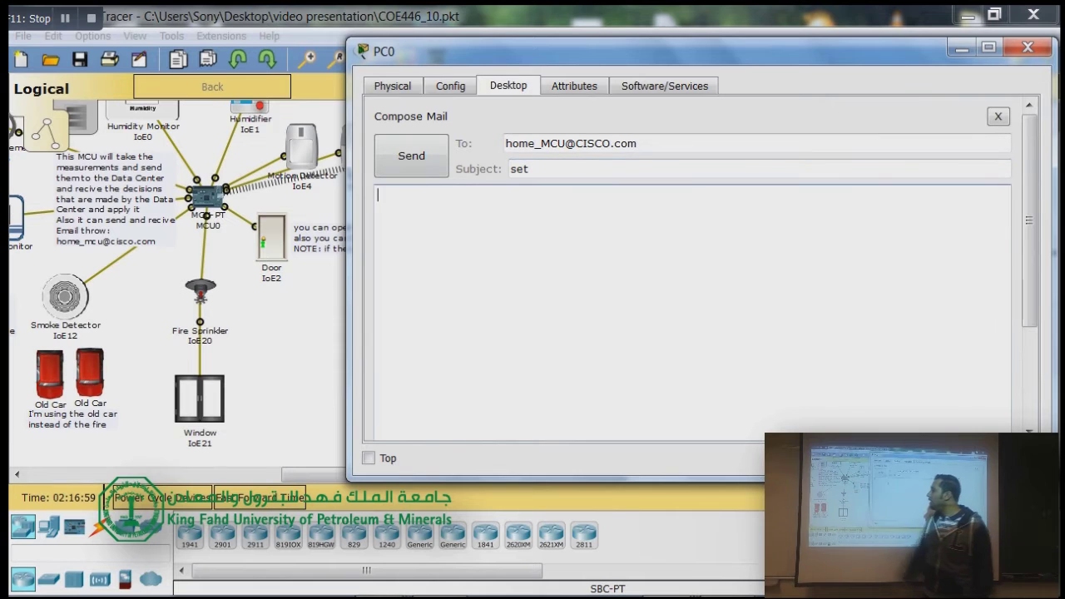
{"action": "type", "text": "doorlock"}
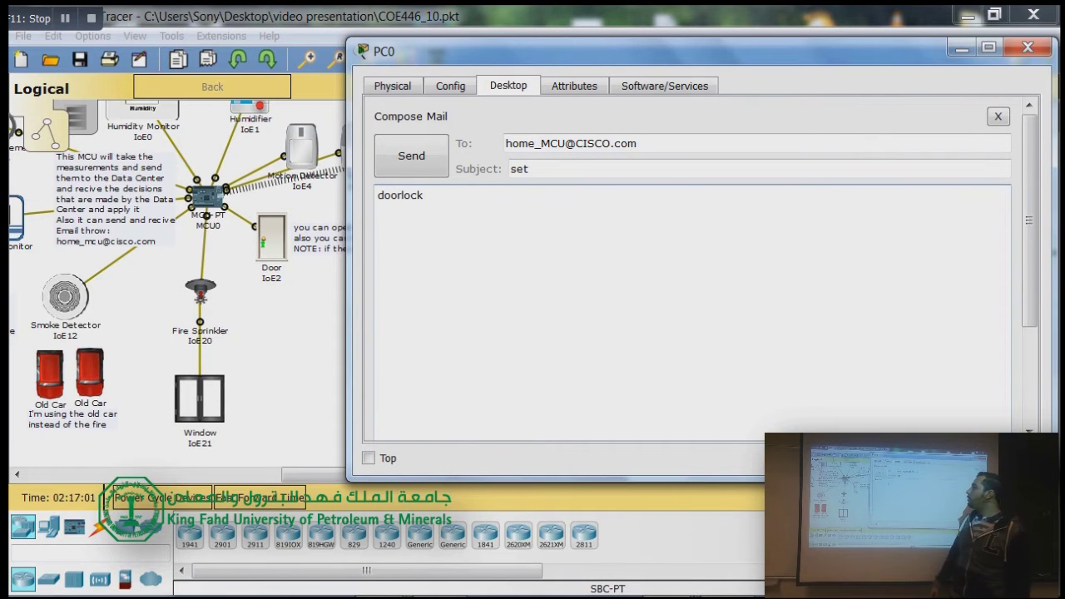
{"action": "key", "text": "Left"}
{"action": "key", "text": "Left"}
{"action": "key", "text": "Left"}
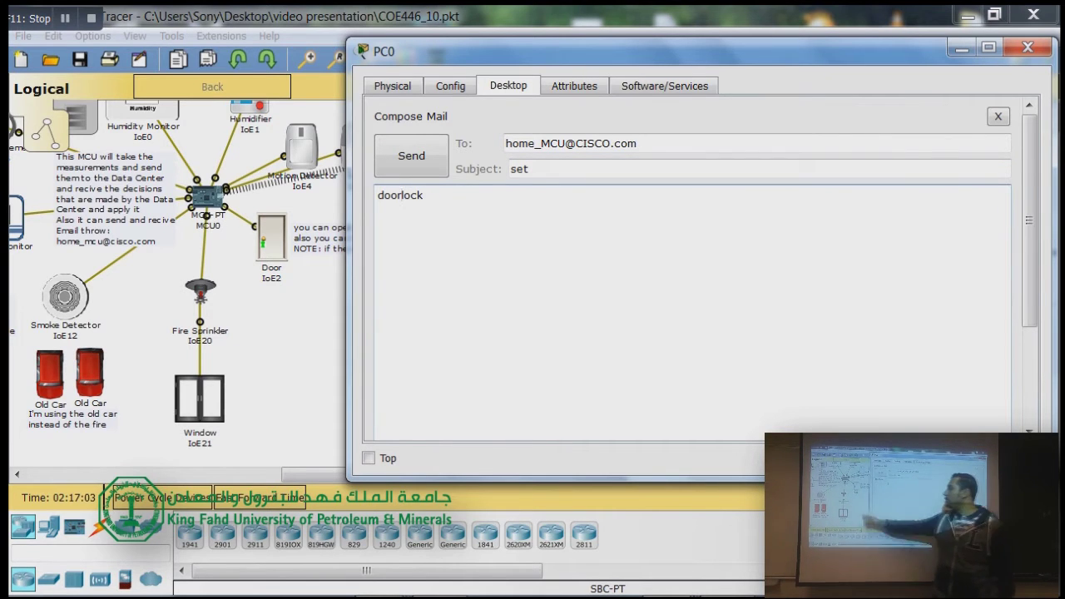
{"action": "key", "text": "BackSpace"}
{"action": "type", "text": "Lock"}
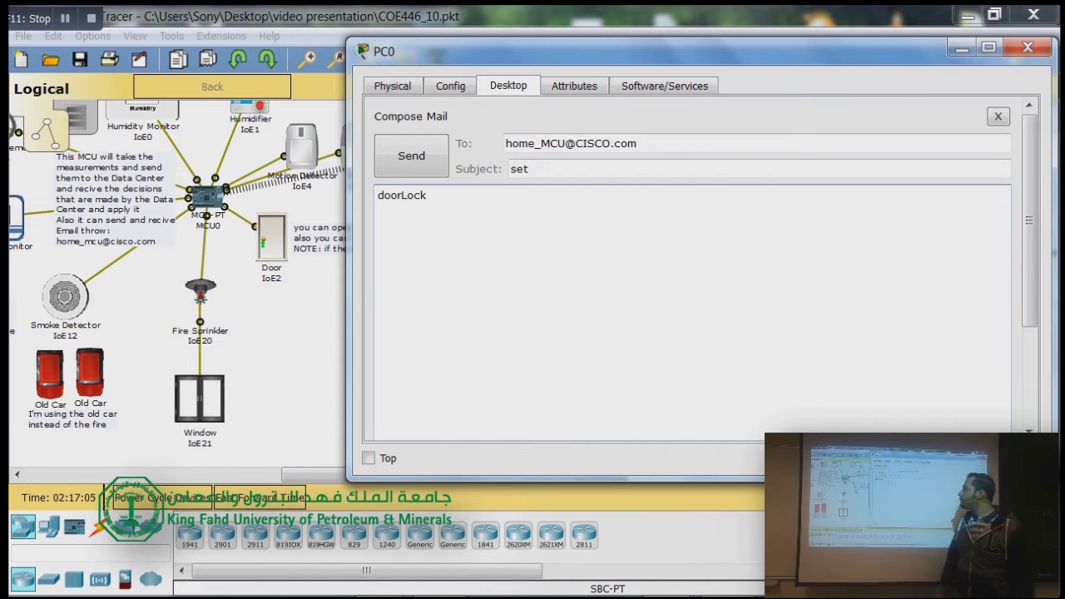
{"action": "type", "text": " lock"}
{"action": "left_click", "coordinate": [411, 155]}
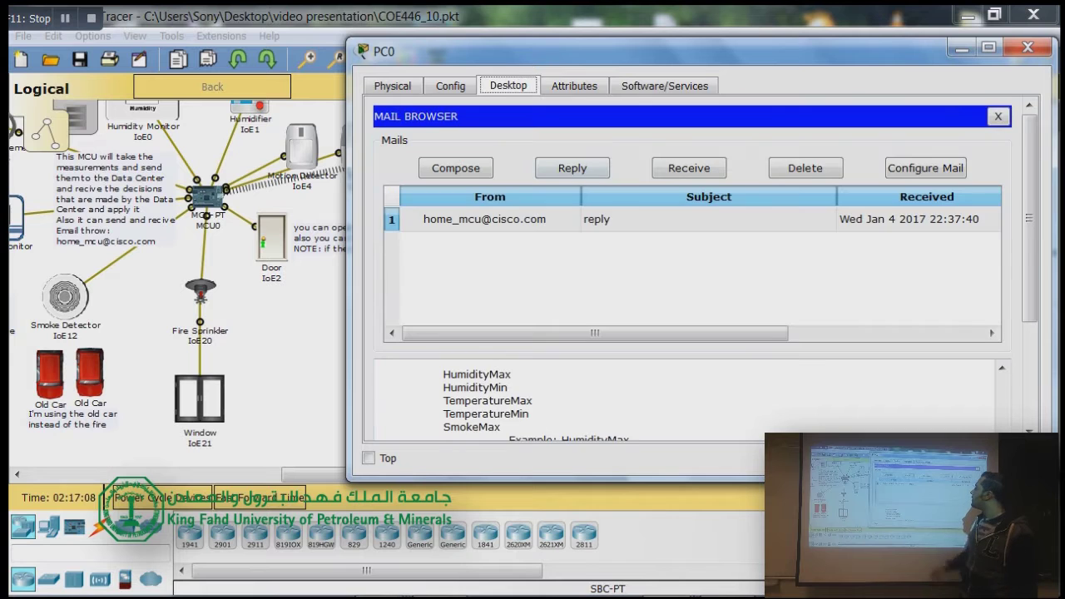
- Receive PC0's mail and read the home MCU's newest reply about the door lock command
{"action": "left_click", "coordinate": [688, 168]}
{"action": "left_click", "coordinate": [666, 218]}
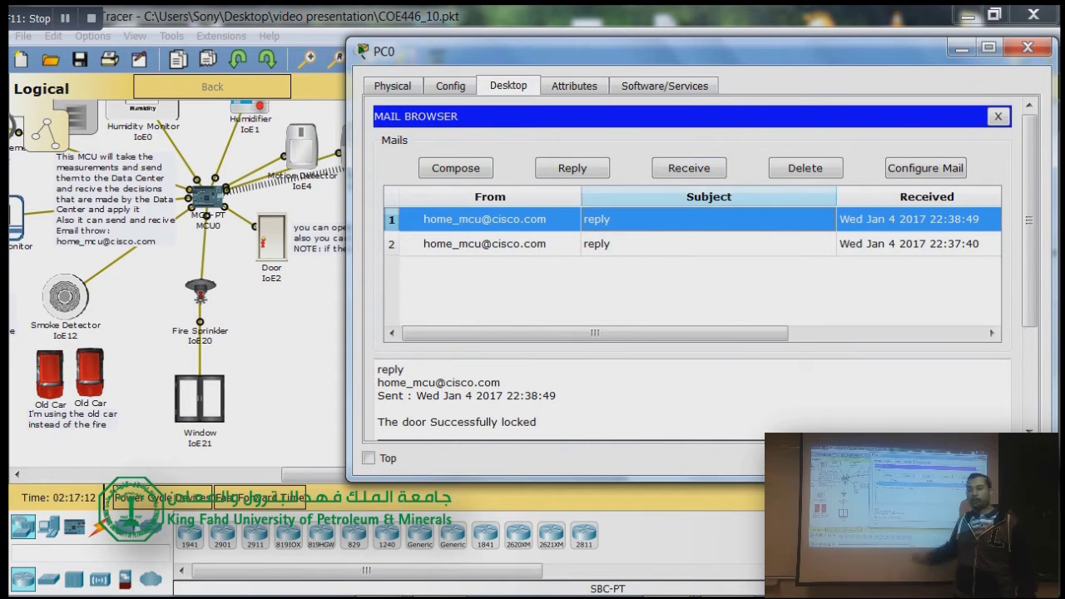
{"action": "left_click", "coordinate": [666, 391]}
{"action": "left_click_drag", "start_coordinate": [561, 434], "coordinate": [378, 409]}
{"action": "left_click", "coordinate": [379, 408]}
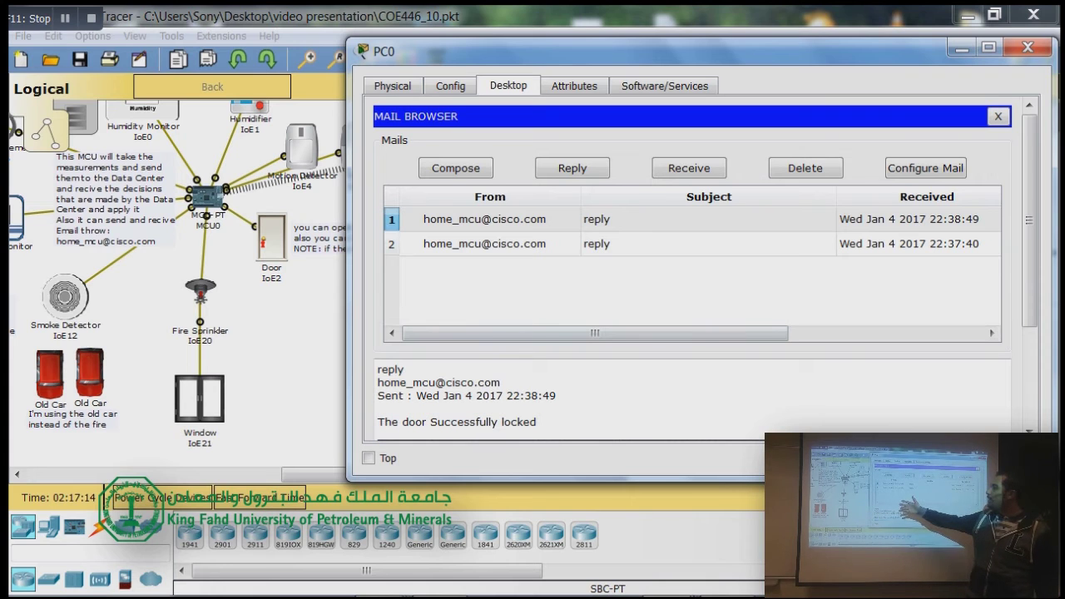
- Compose another "set" mail to the home MCU with the command "door open" in the body and send it
{"action": "left_click", "coordinate": [443, 168]}
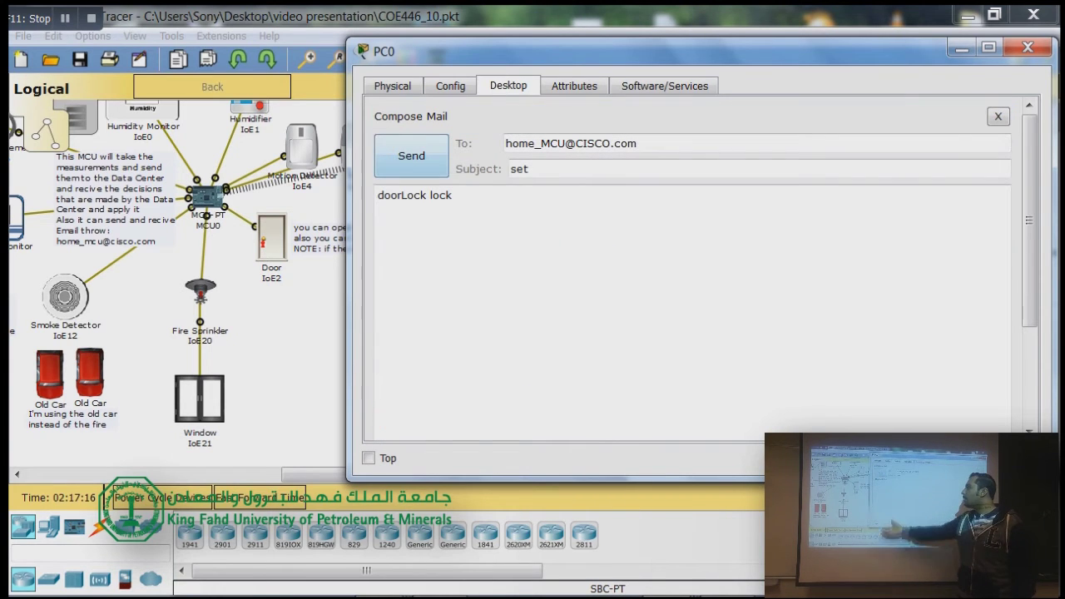
{"action": "left_click_drag", "start_coordinate": [432, 195], "coordinate": [401, 195]}
{"action": "key", "text": "BackSpace"}
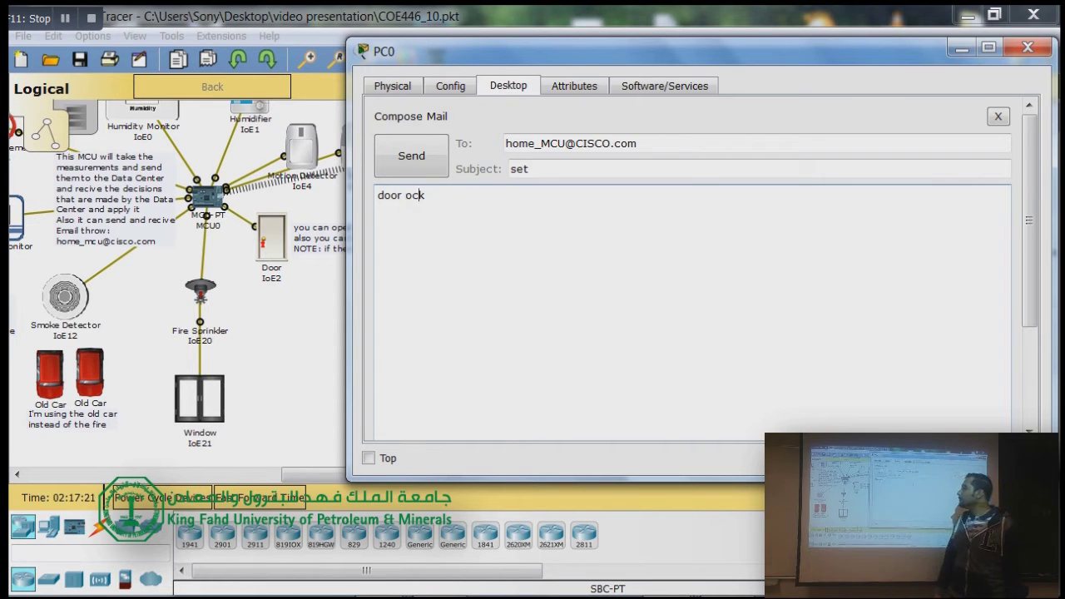
{"action": "key", "text": "BackSpace"}
{"action": "key", "text": "BackSpace"}
{"action": "key", "text": "BackSpace"}
{"action": "type", "text": "open"}
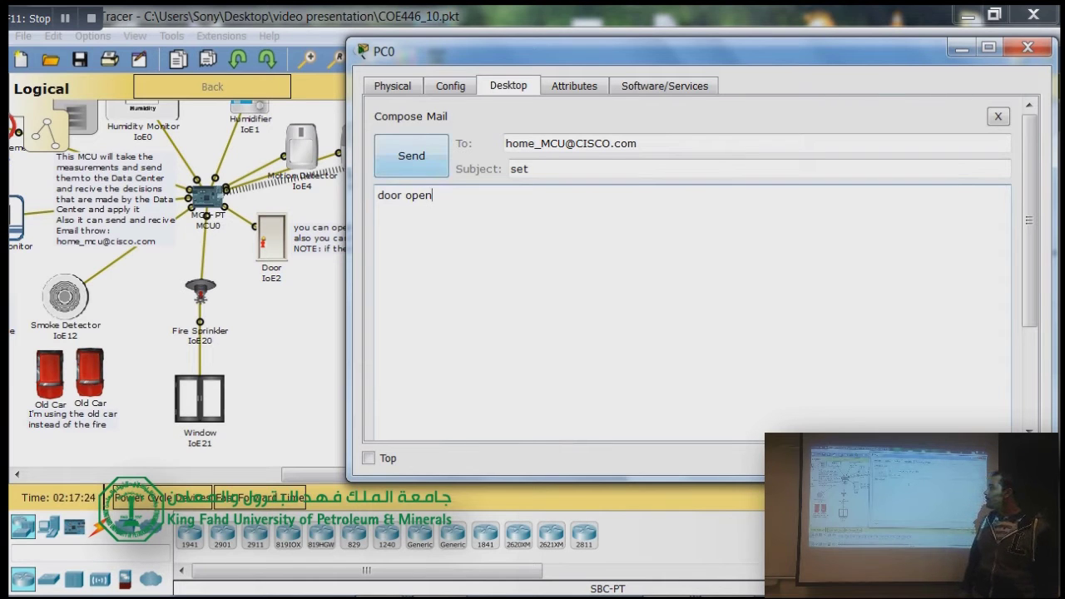
{"action": "left_click", "coordinate": [411, 156]}
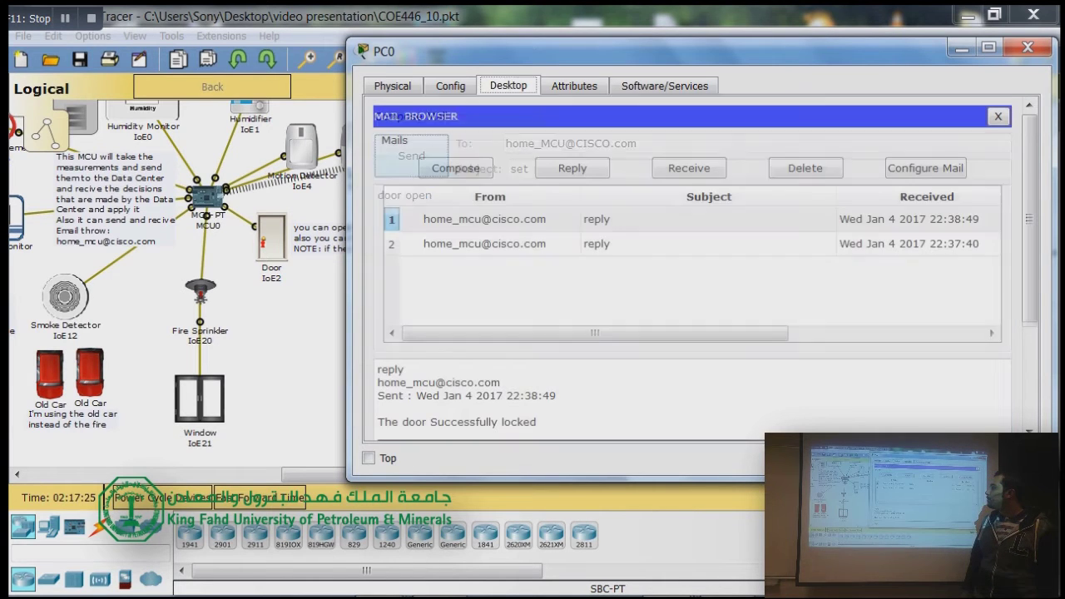
- Receive PC0's mail and read the home MCU's newest reply about opening the locked door
{"action": "left_click", "coordinate": [688, 168]}
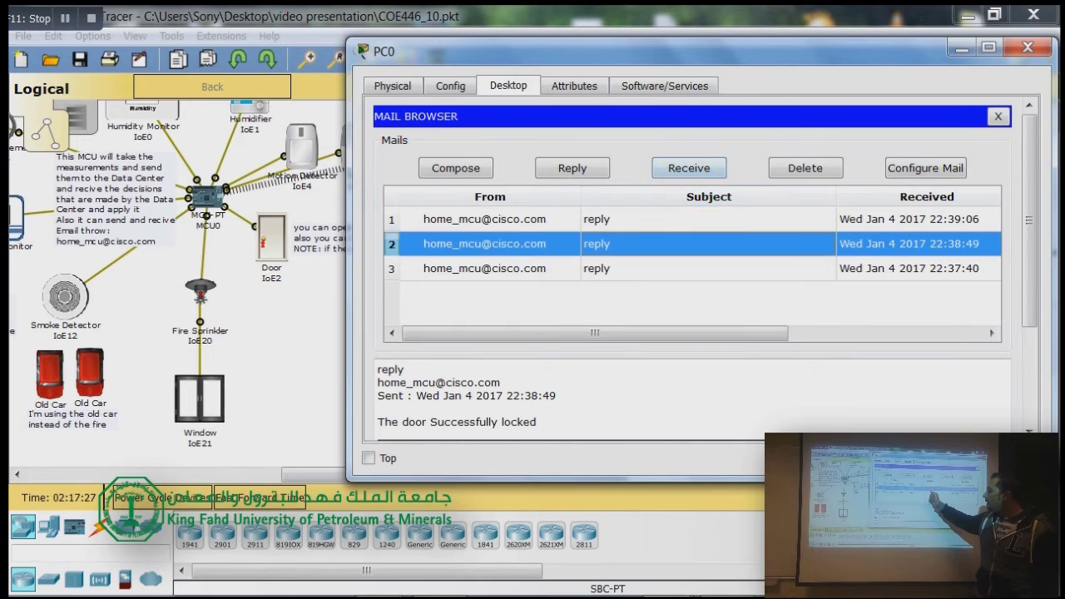
{"action": "left_click", "coordinate": [691, 219]}
{"action": "left_click_drag", "start_coordinate": [670, 422], "coordinate": [378, 422]}
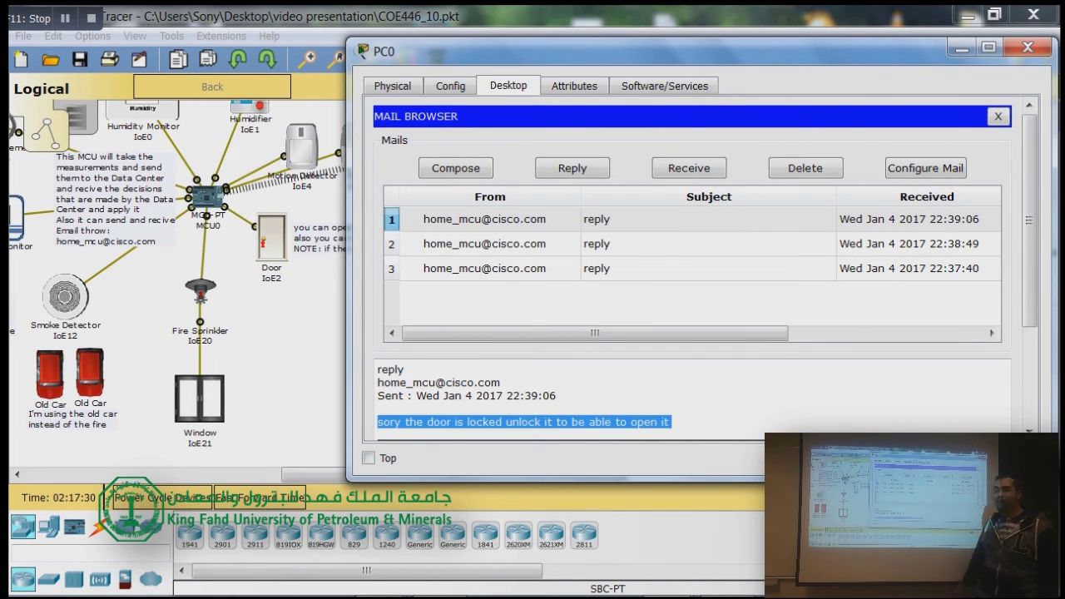
{"action": "left_click", "coordinate": [377, 422]}
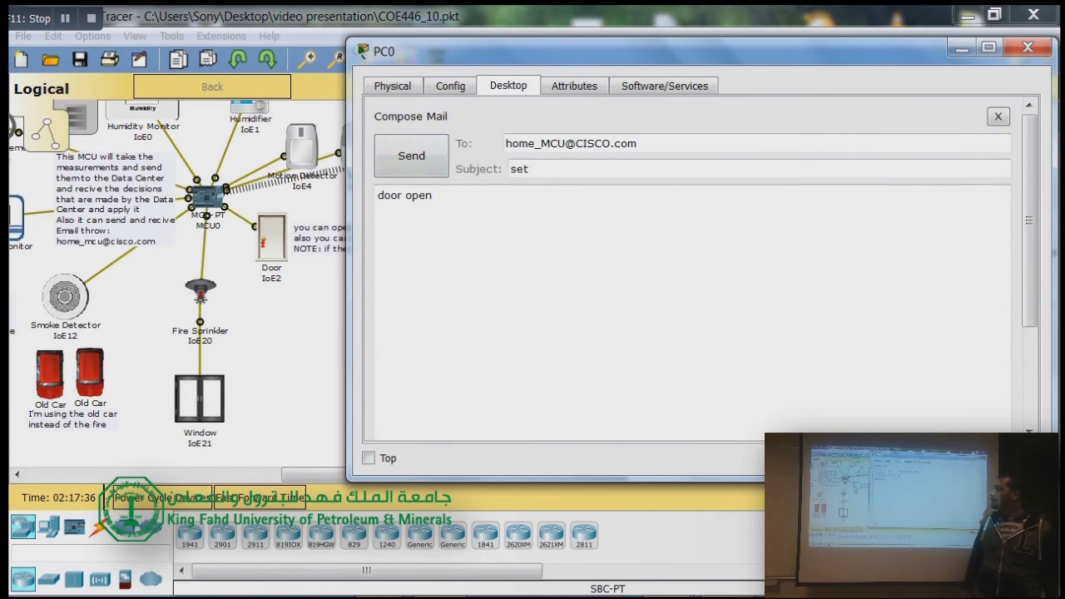
- Change the command in the new mail's body to "doorLock unlock" and send it to the home MCU
{"action": "left_click", "coordinate": [398, 194]}
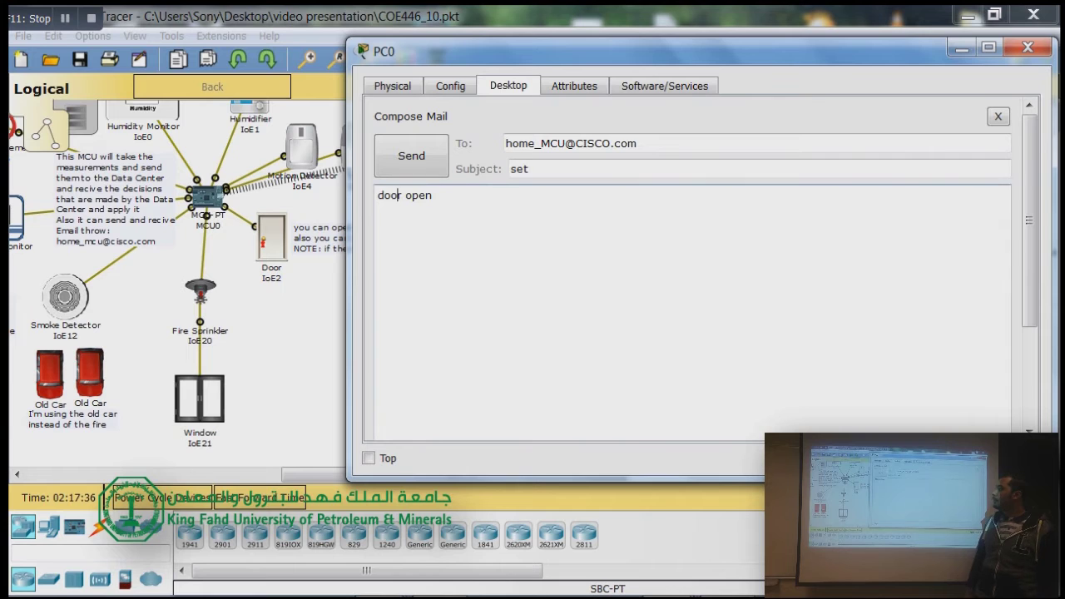
{"action": "type", "text": "Lock "}
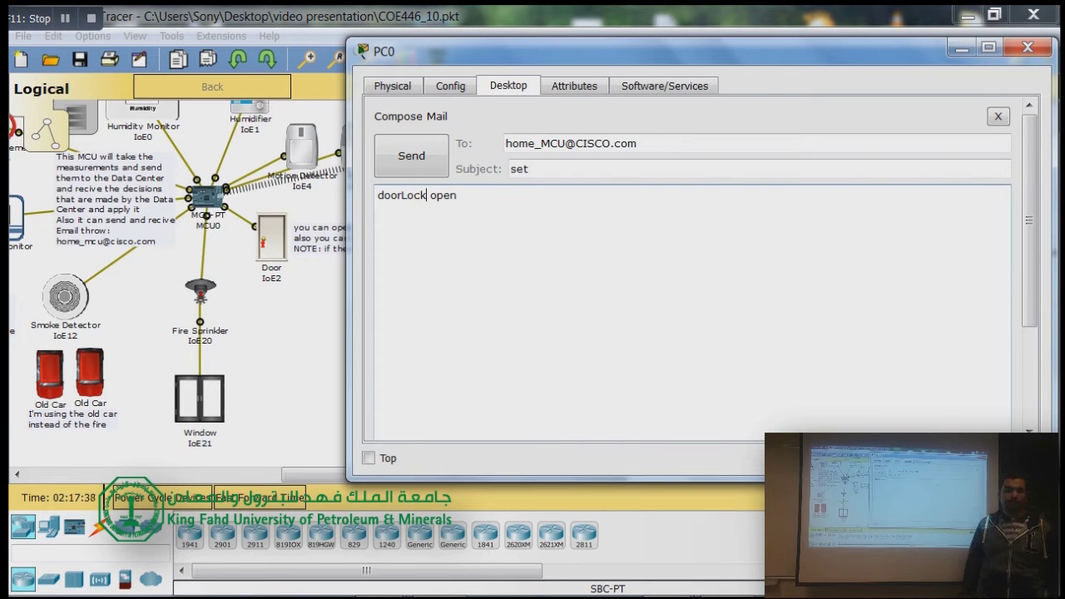
{"action": "type", "text": "u"}
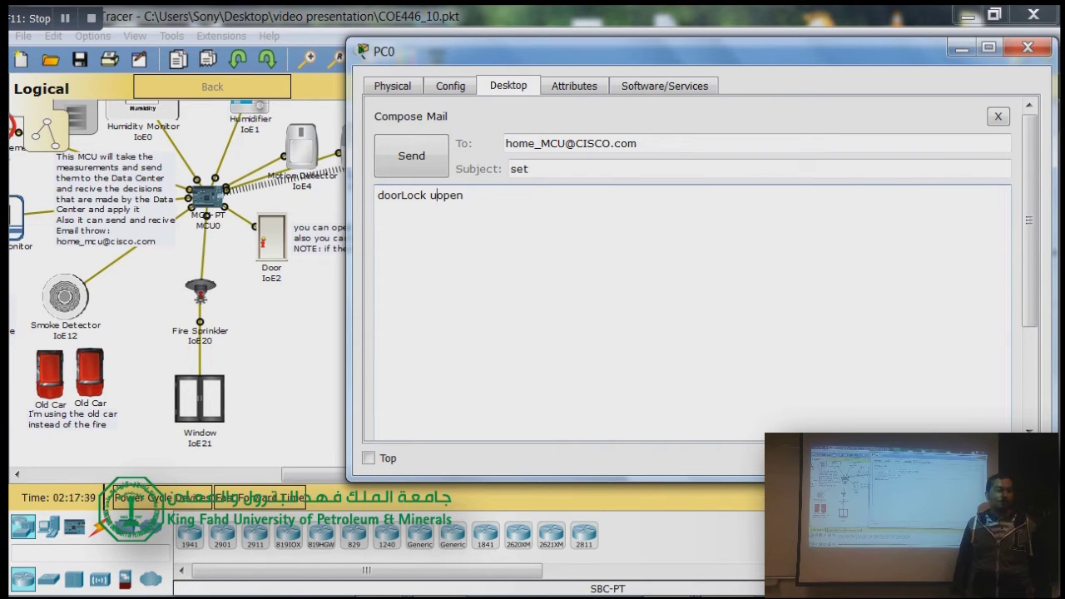
{"action": "type", "text": "nlock"}
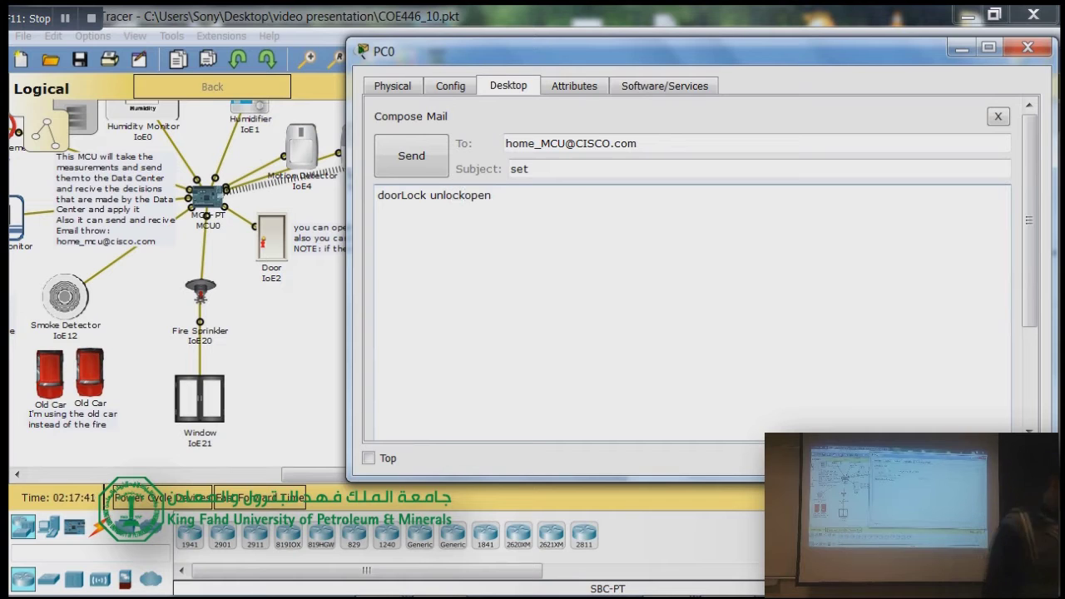
{"action": "key", "text": "shift+End"}
{"action": "key", "text": "Delete"}
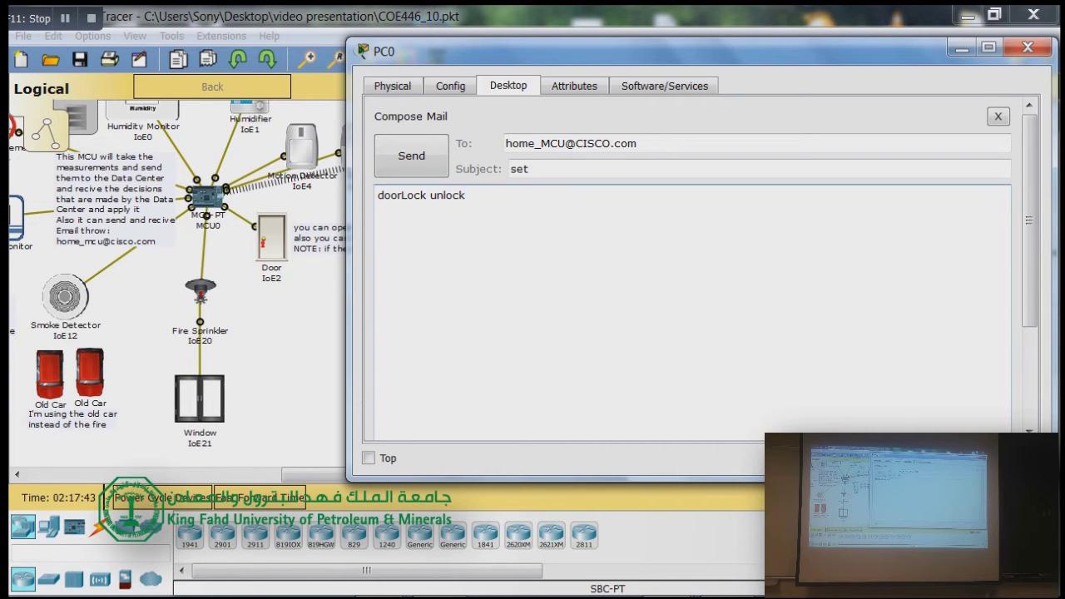
{"action": "left_click", "coordinate": [411, 155]}
- Receive PC0's mail and read the home MCU's newest reply about unlocking the door
{"action": "left_click", "coordinate": [688, 168]}
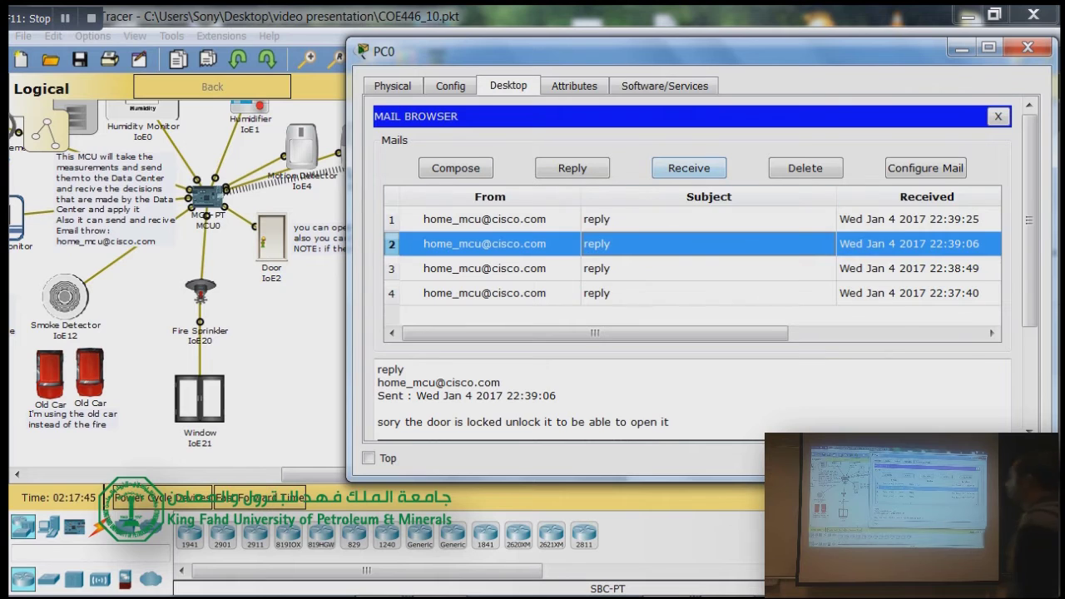
{"action": "left_click", "coordinate": [689, 219]}
{"action": "left_click_drag", "start_coordinate": [378, 422], "coordinate": [549, 422]}
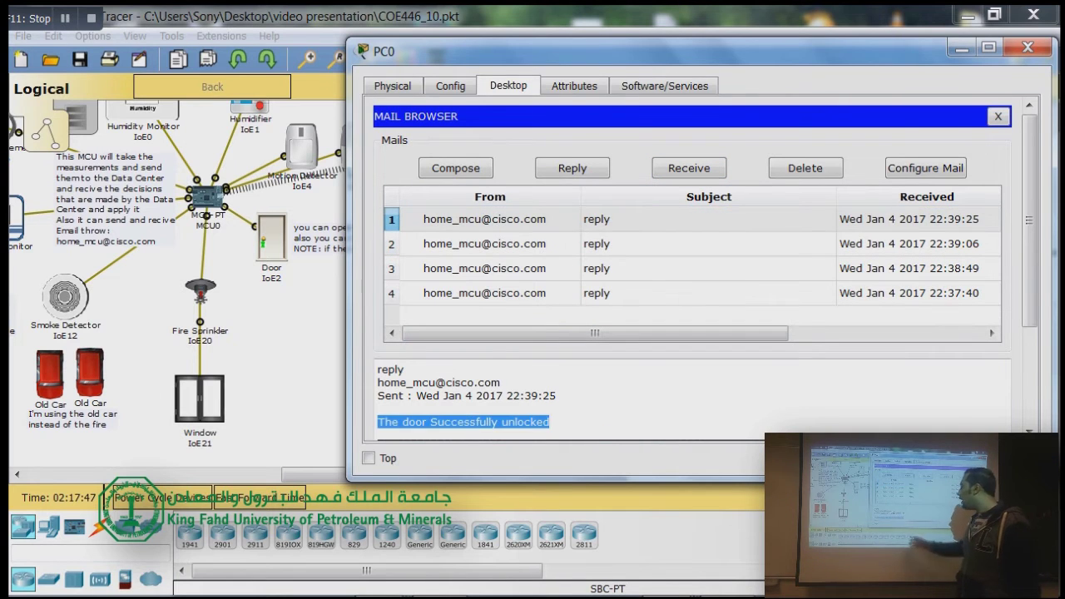
{"action": "left_click", "coordinate": [484, 219]}
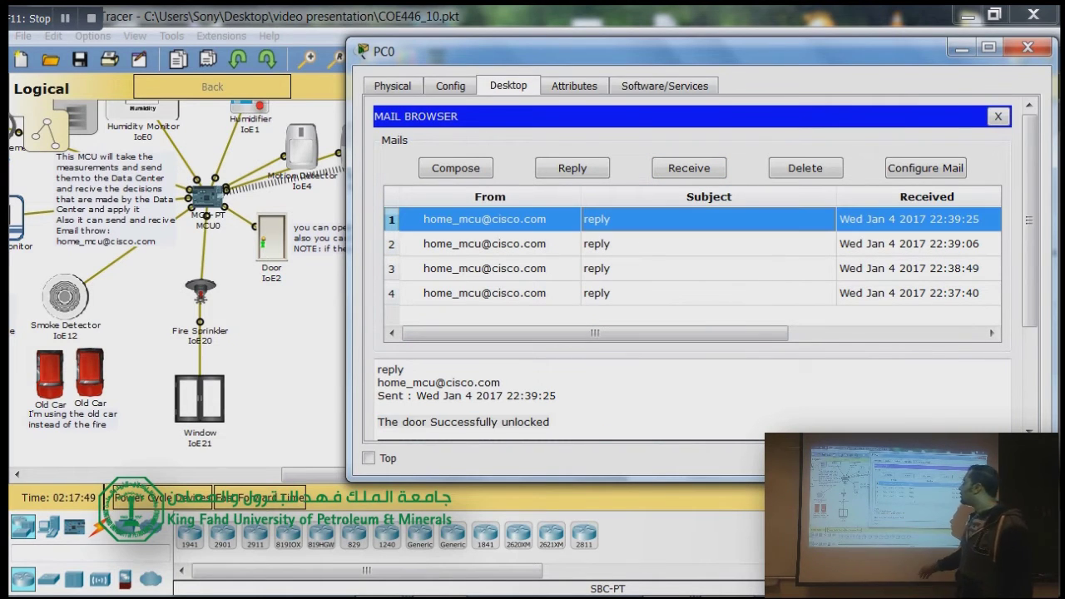
- Compose a mail to the home MCU, replace the unlock command with "door open" and send it
{"action": "left_click", "coordinate": [455, 167]}
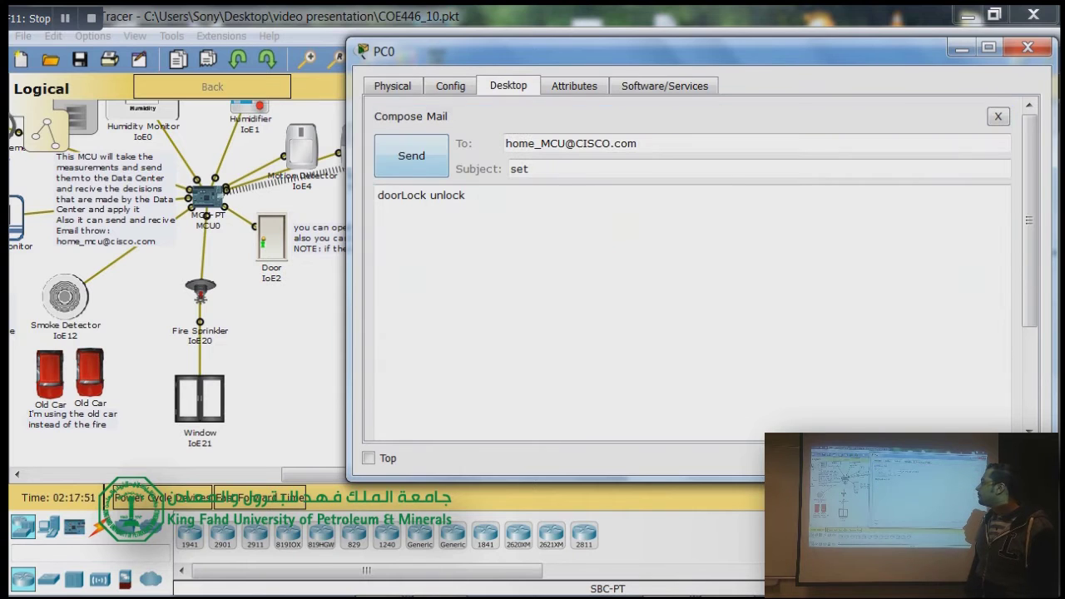
{"action": "left_click_drag", "start_coordinate": [466, 195], "coordinate": [406, 195]}
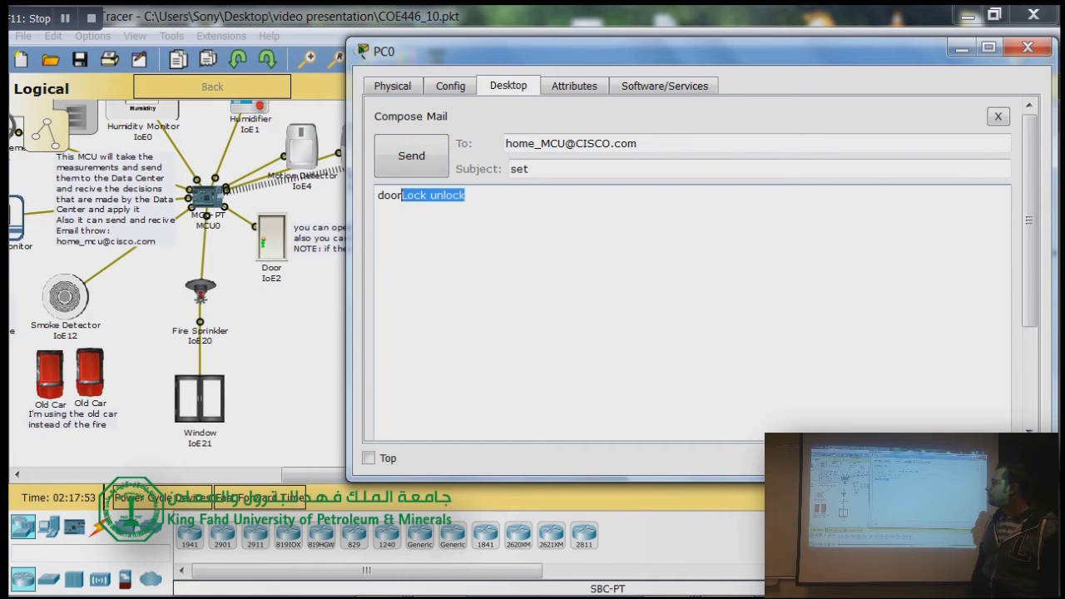
{"action": "type", "text": "open"}
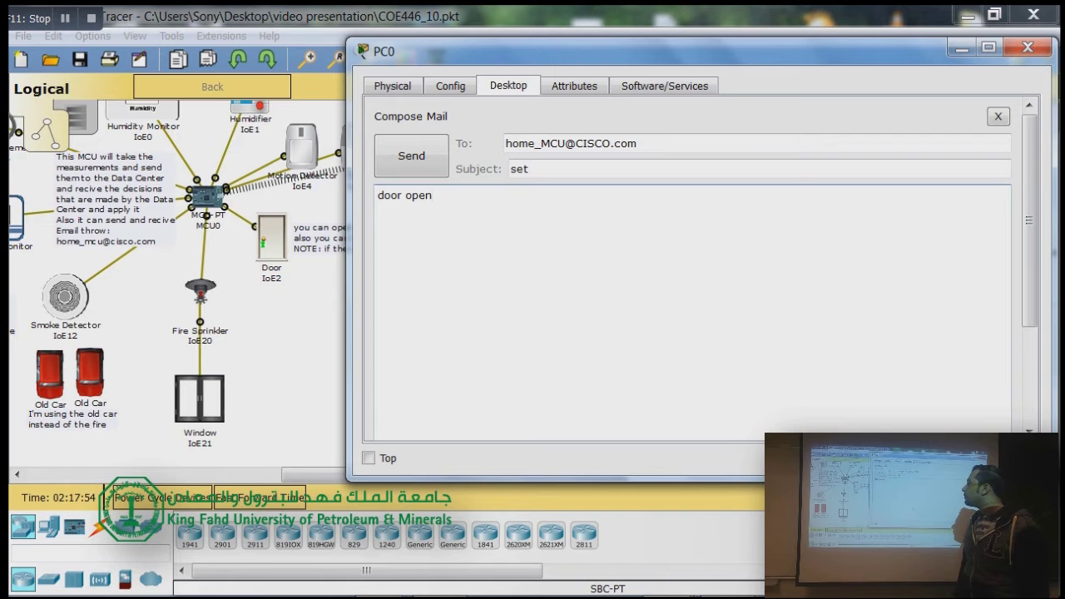
{"action": "left_click", "coordinate": [411, 155]}
- Receive PC0's mail and read the home MCU's reply to the repeated door open command
{"action": "left_click", "coordinate": [689, 167]}
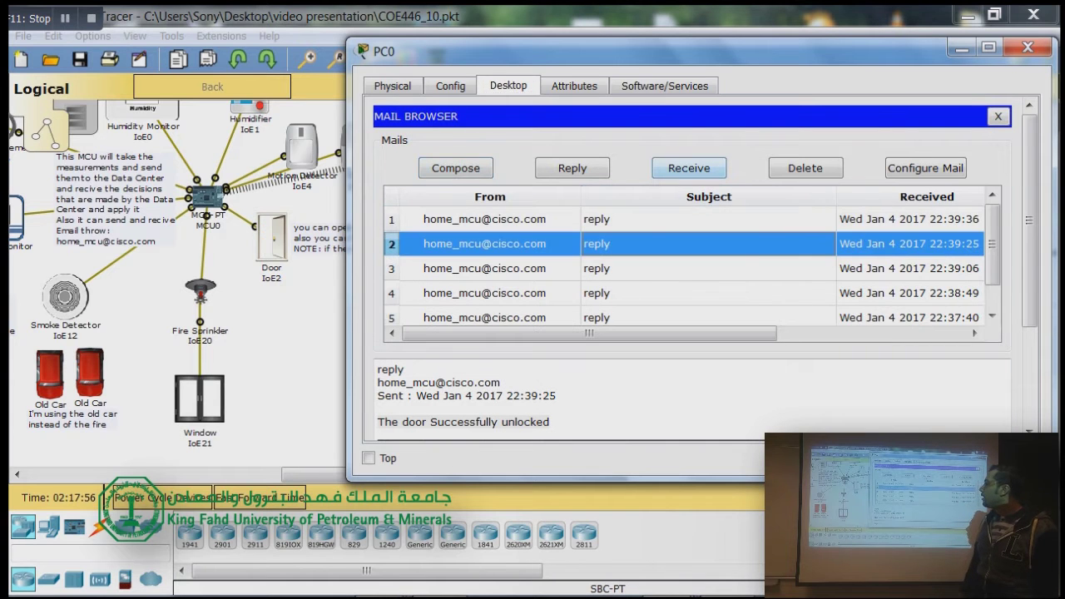
{"action": "left_click_drag", "start_coordinate": [580, 434], "coordinate": [377, 409]}
{"action": "left_click", "coordinate": [378, 409]}
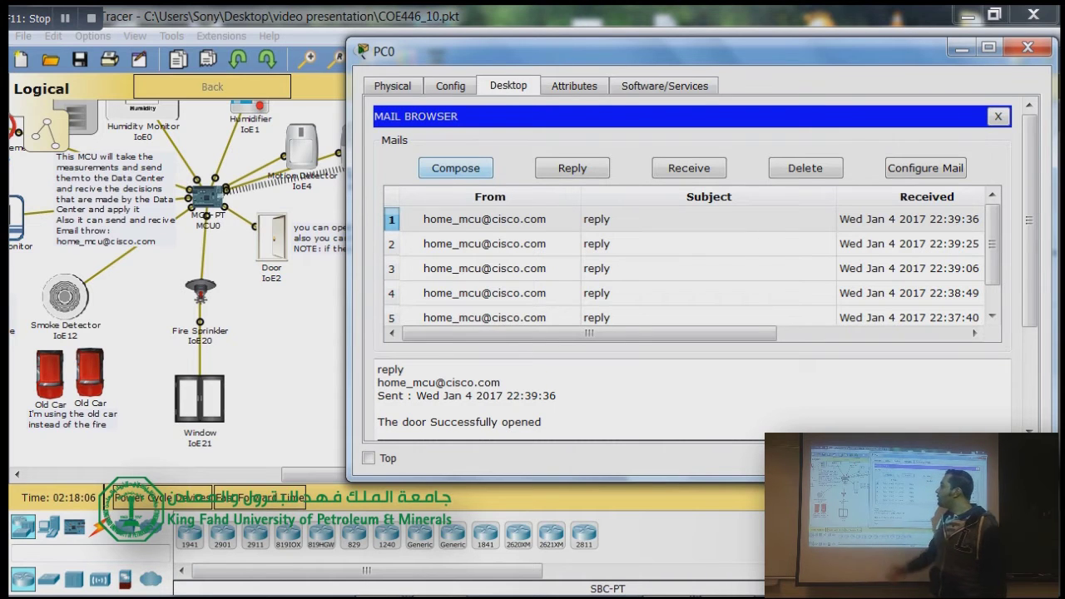
- Reread the earlier locked-door reply and review the help message's control and information commands, including the security options
{"action": "left_click", "coordinate": [484, 268]}
{"action": "scroll", "coordinate": [484, 268], "scroll_direction": "down", "scroll_amount": 3}
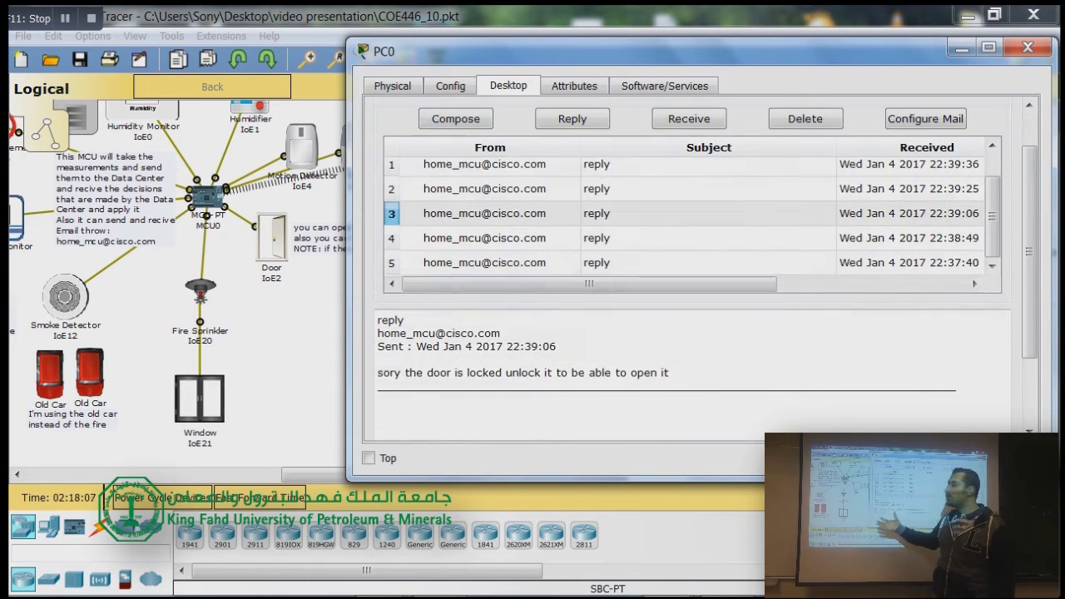
{"action": "left_click", "coordinate": [484, 262]}
{"action": "scroll", "coordinate": [684, 370], "scroll_direction": "down", "scroll_amount": 1}
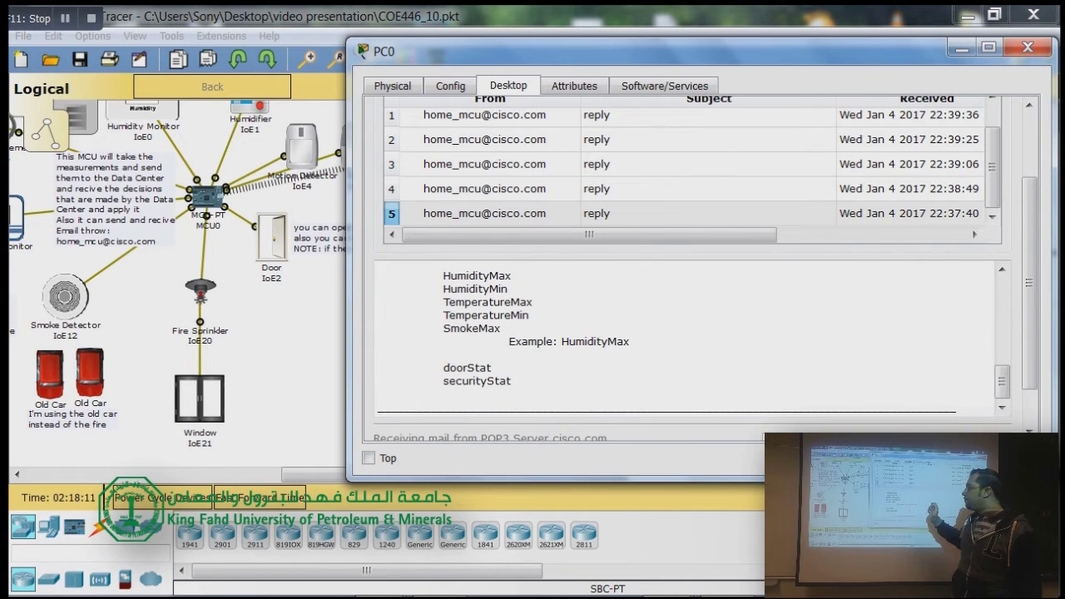
{"action": "scroll", "coordinate": [683, 333], "scroll_direction": "up", "scroll_amount": 2}
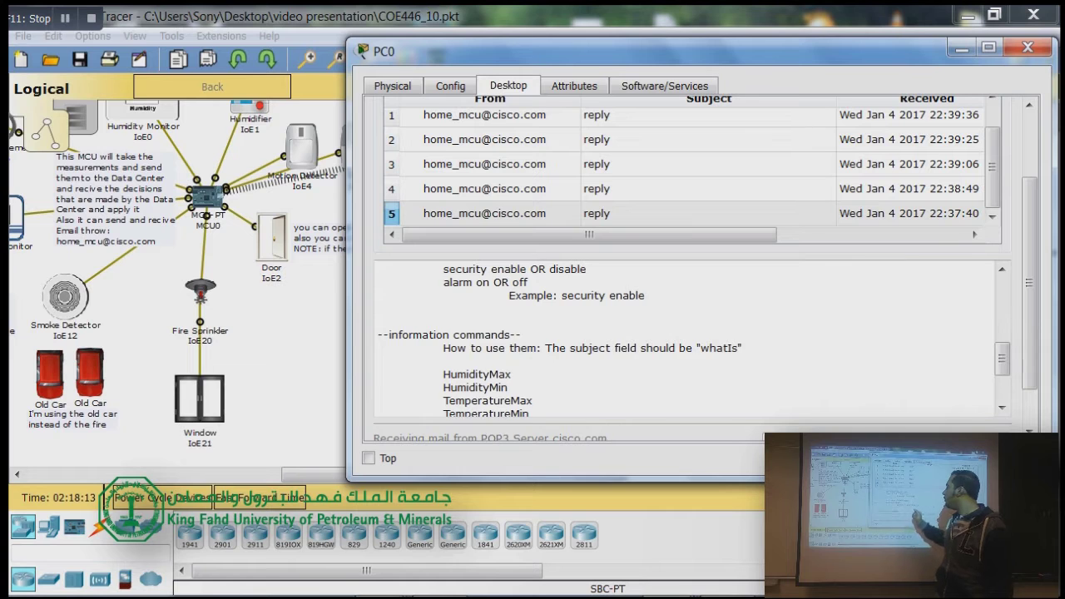
{"action": "scroll", "coordinate": [686, 337], "scroll_direction": "up", "scroll_amount": 1}
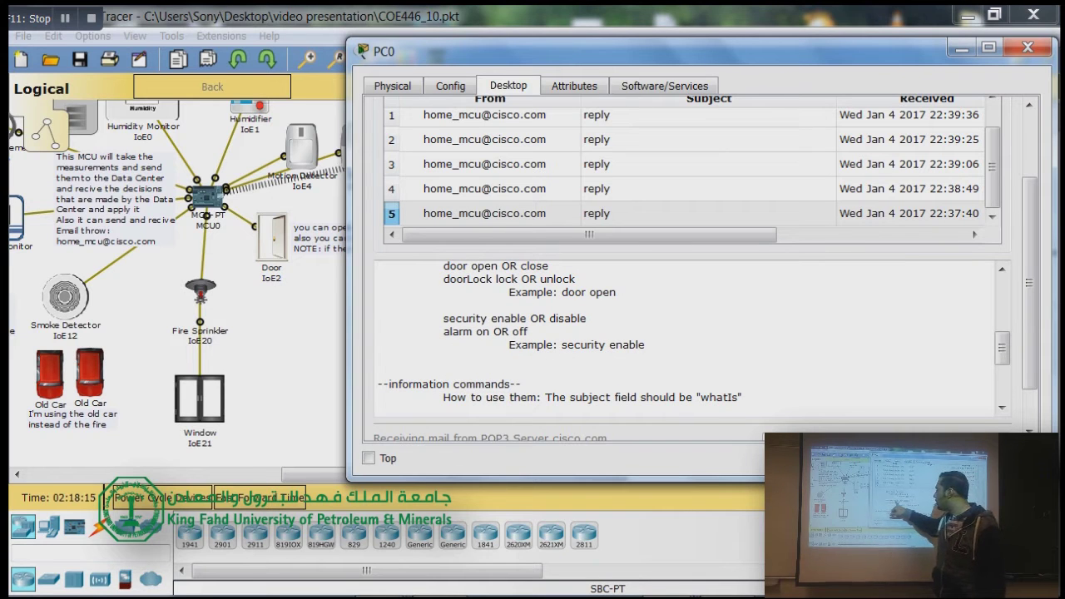
{"action": "scroll", "coordinate": [687, 337], "scroll_direction": "up", "scroll_amount": 1}
{"action": "scroll", "coordinate": [686, 337], "scroll_direction": "up", "scroll_amount": 1}
{"action": "scroll", "coordinate": [693, 268], "scroll_direction": "up", "scroll_amount": 2}
- Compose a mail to the home MCU with subject "set", replace the body with "security enable" and send it
{"action": "left_click", "coordinate": [446, 168]}
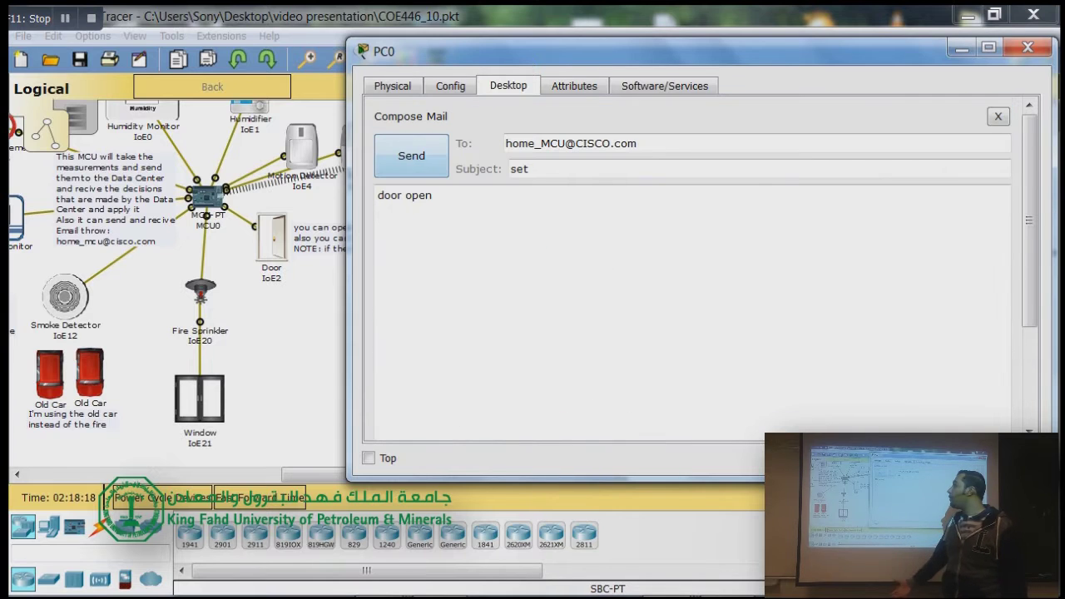
{"action": "left_click_drag", "start_coordinate": [432, 195], "coordinate": [377, 195]}
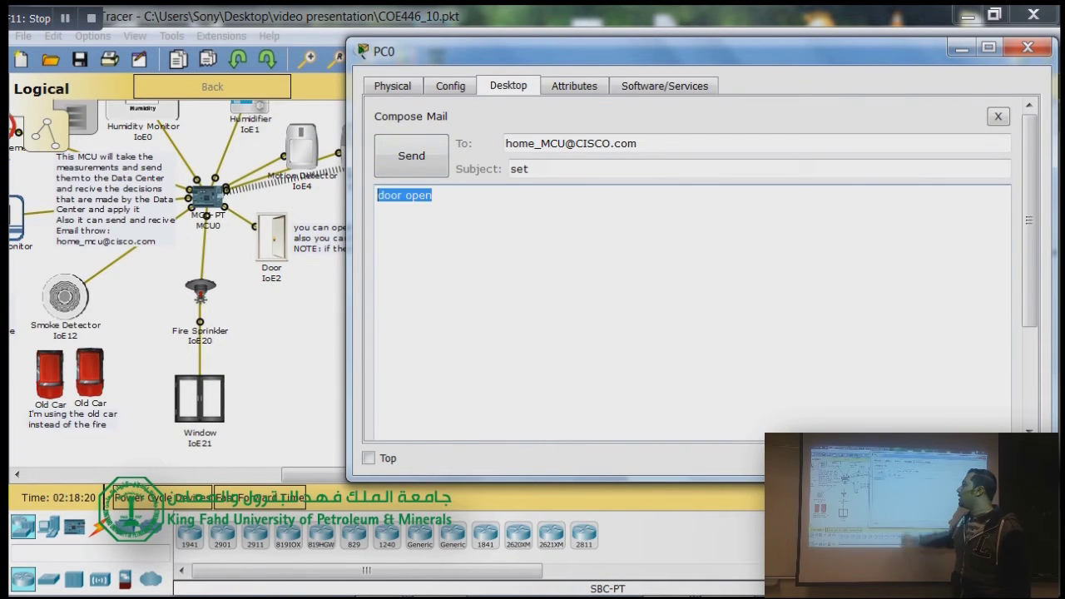
{"action": "type", "text": "se"}
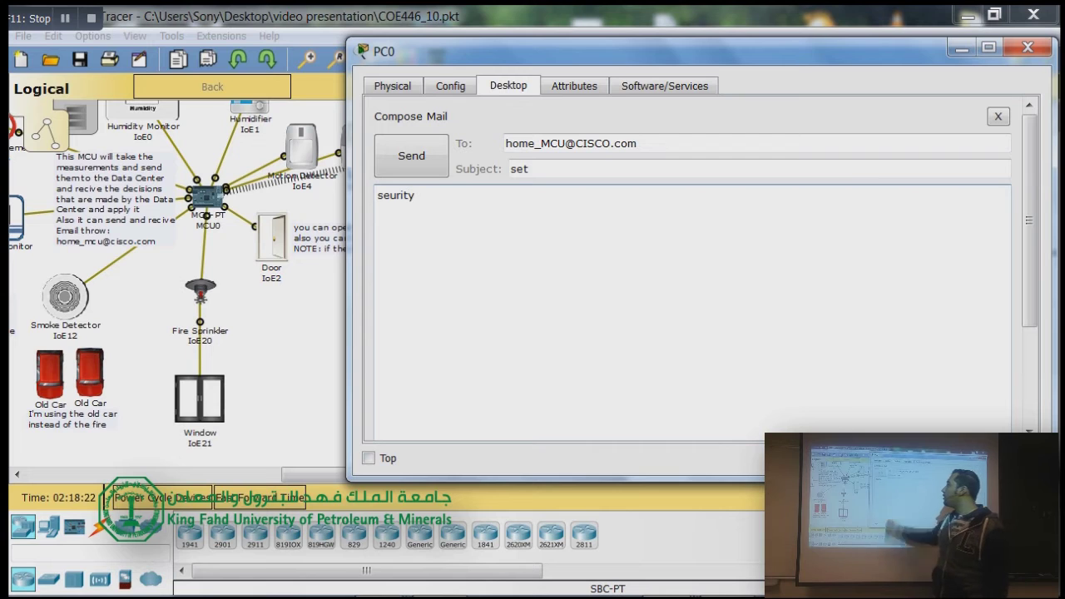
{"action": "type", "text": "curity enable"}
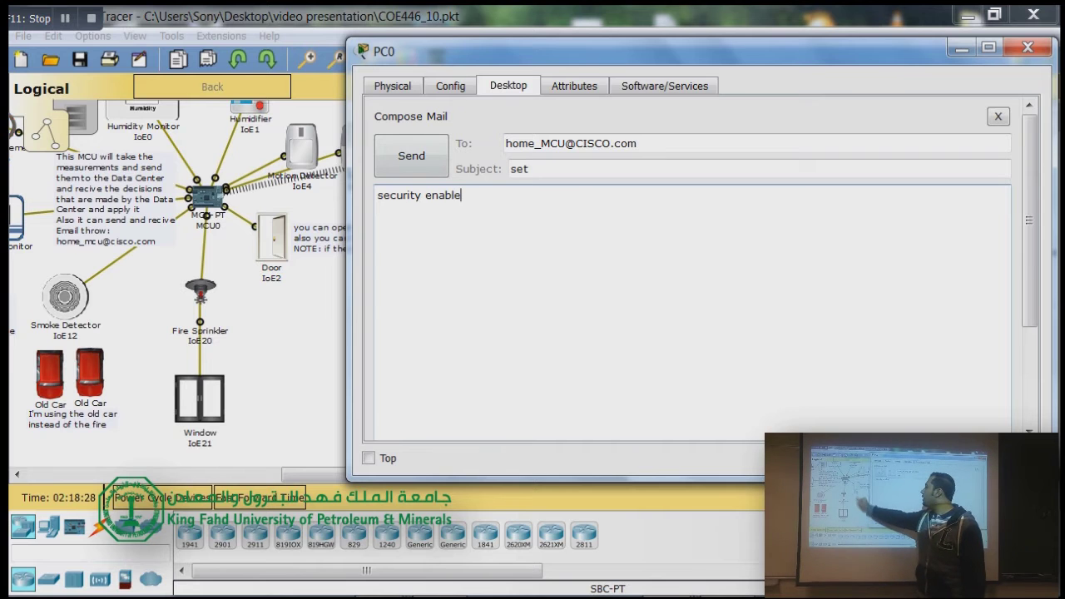
{"action": "left_click", "coordinate": [411, 155]}
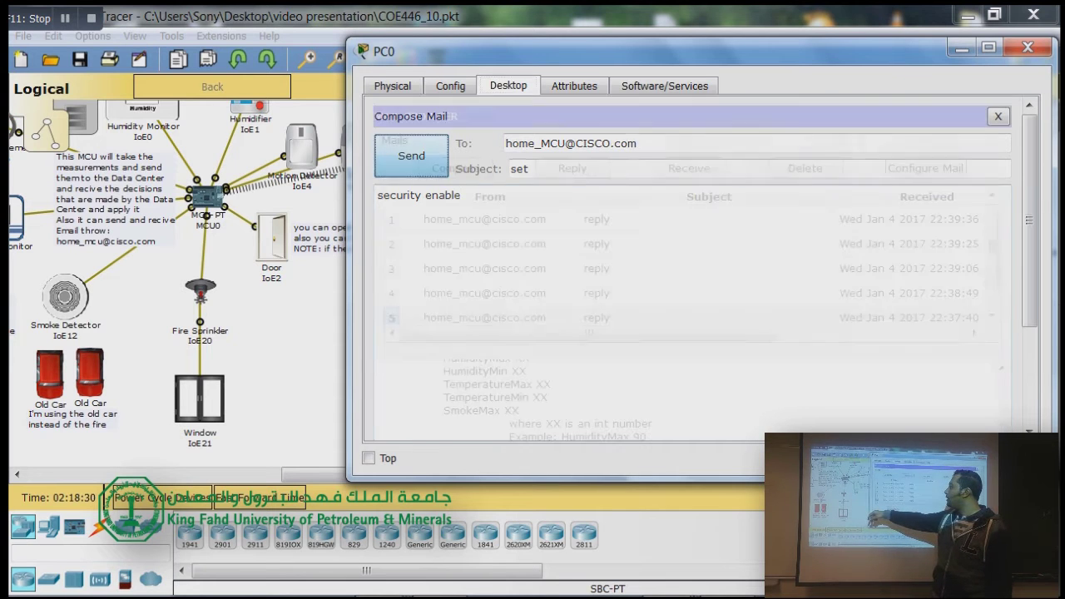
- Receive PC0's mail and read the home MCU's full reply about the security system and the door
{"action": "left_click", "coordinate": [689, 168]}
{"action": "left_click", "coordinate": [484, 219]}
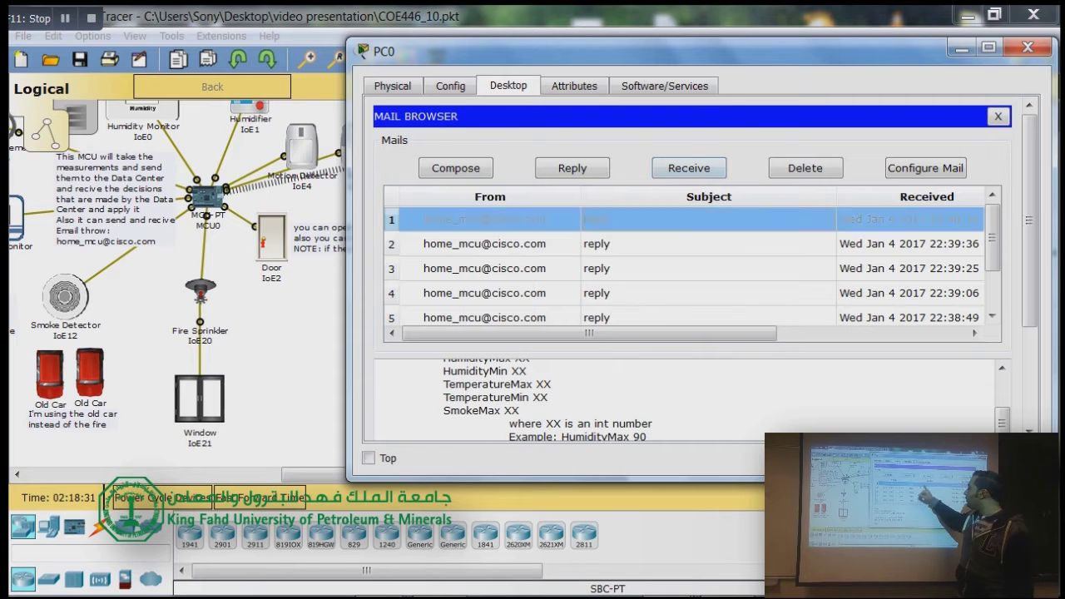
{"action": "left_click", "coordinate": [549, 369]}
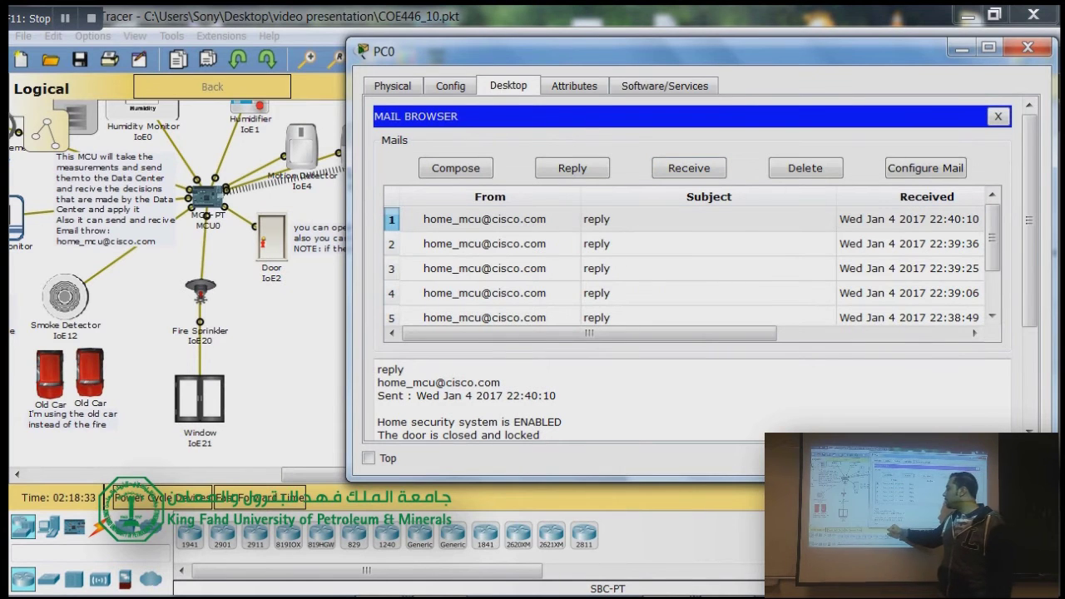
{"action": "scroll", "coordinate": [694, 275], "scroll_direction": "down", "scroll_amount": 1}
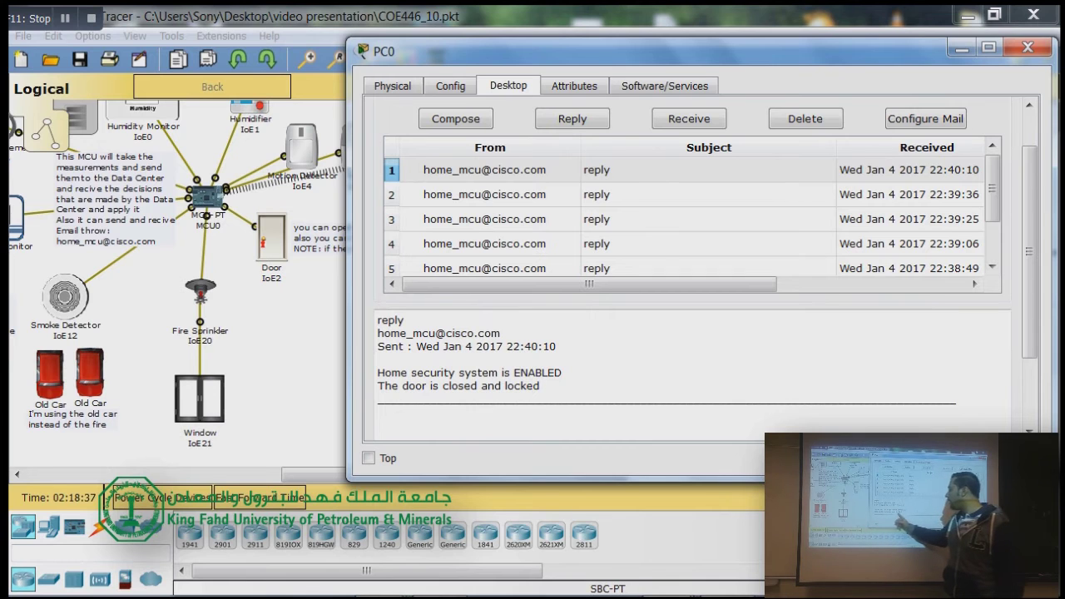
- Close PC0's window and bring the smart home devices around the MCU into view
{"action": "scroll", "coordinate": [693, 274], "scroll_direction": "up", "scroll_amount": 1}
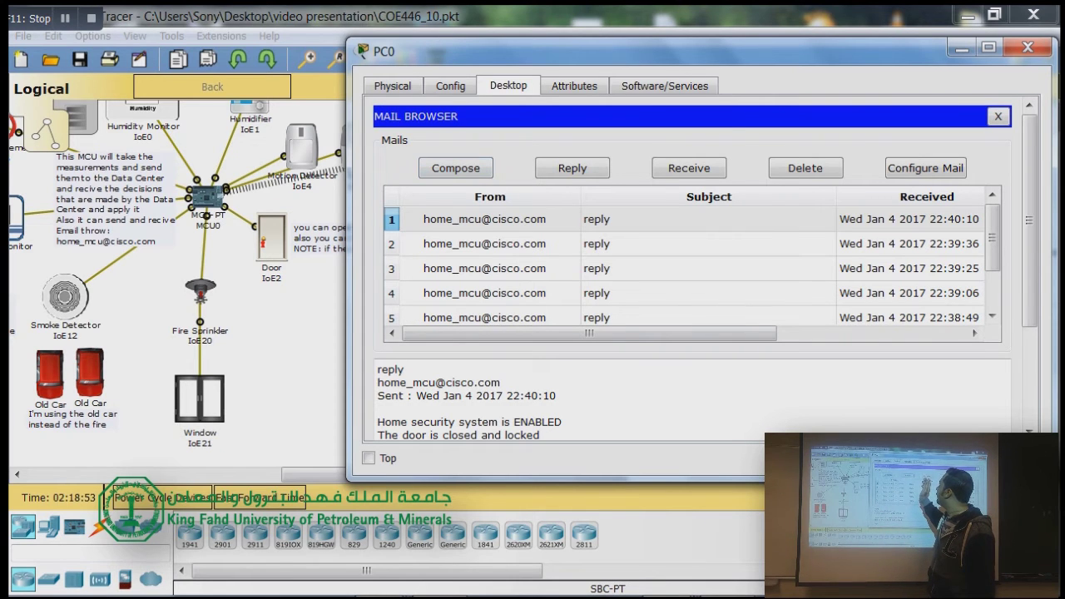
{"action": "left_click", "coordinate": [1028, 48]}
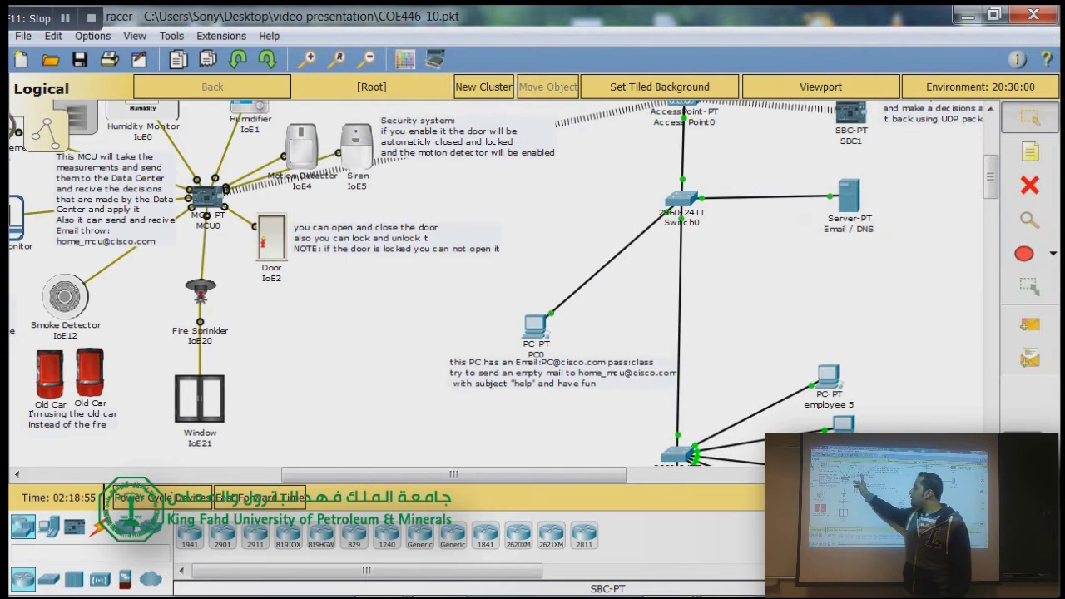
{"action": "left_click_drag", "start_coordinate": [454, 475], "coordinate": [419, 475]}
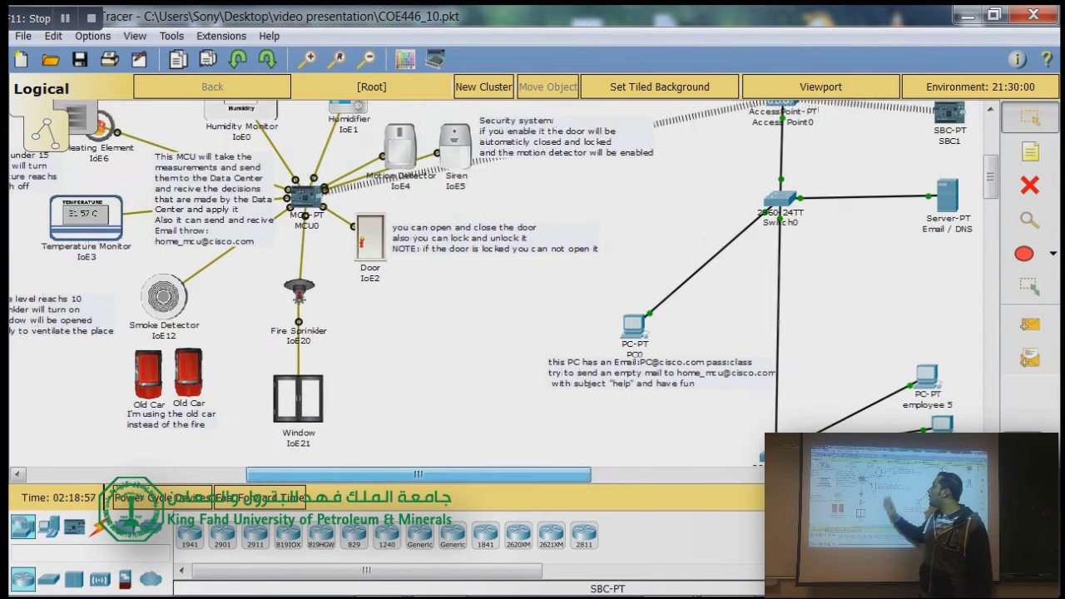
- Receive PC0's mail and select the newest reply from the home MCU
{"action": "scroll", "coordinate": [505, 283], "scroll_direction": "up", "scroll_amount": 1}
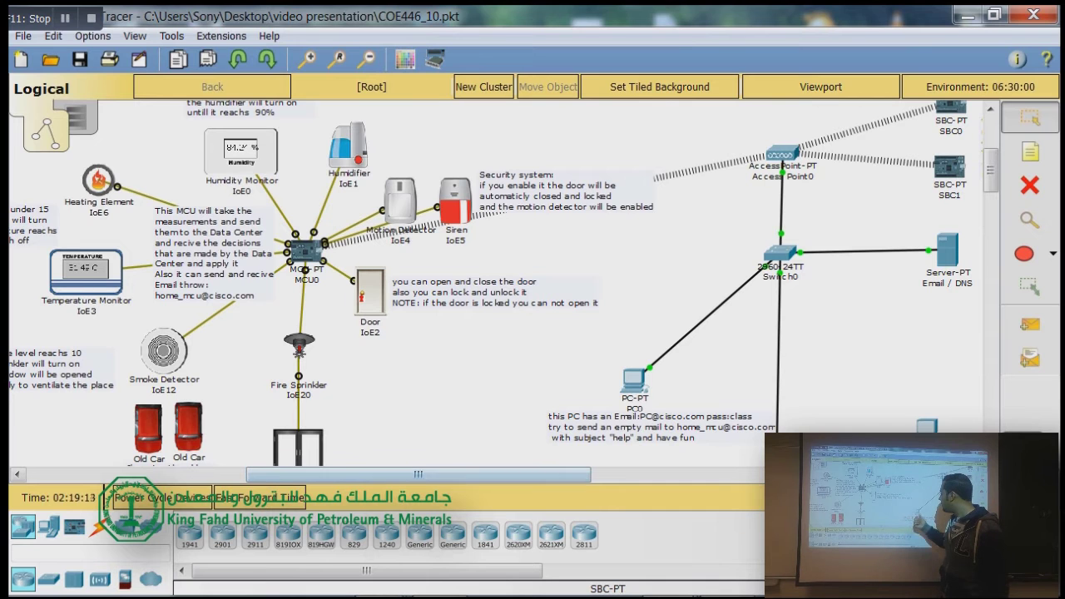
{"action": "left_click", "coordinate": [634, 381]}
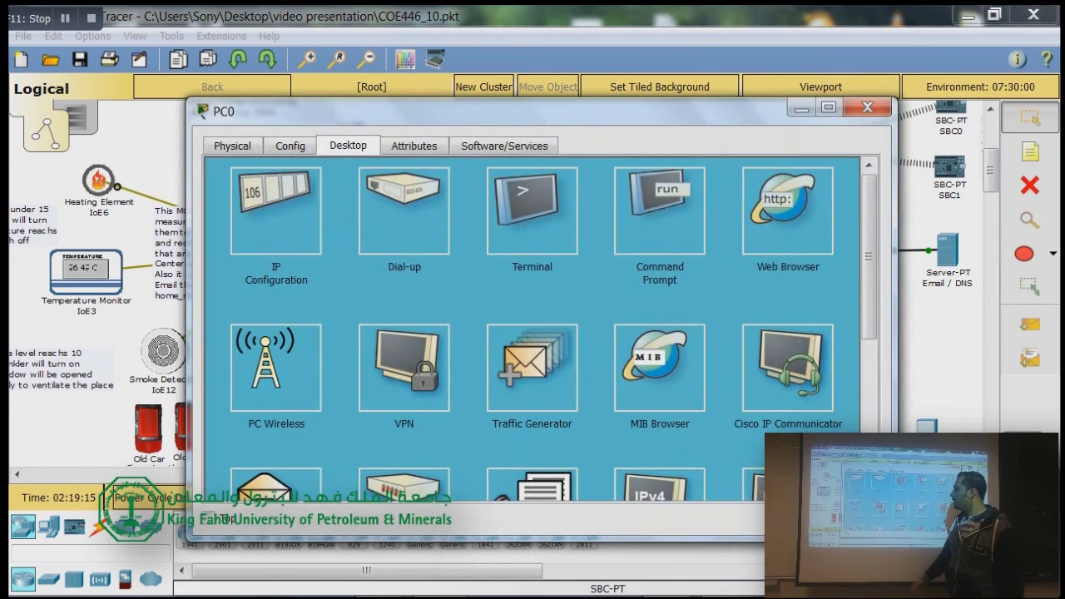
{"action": "left_click", "coordinate": [273, 481]}
{"action": "left_click", "coordinate": [529, 228]}
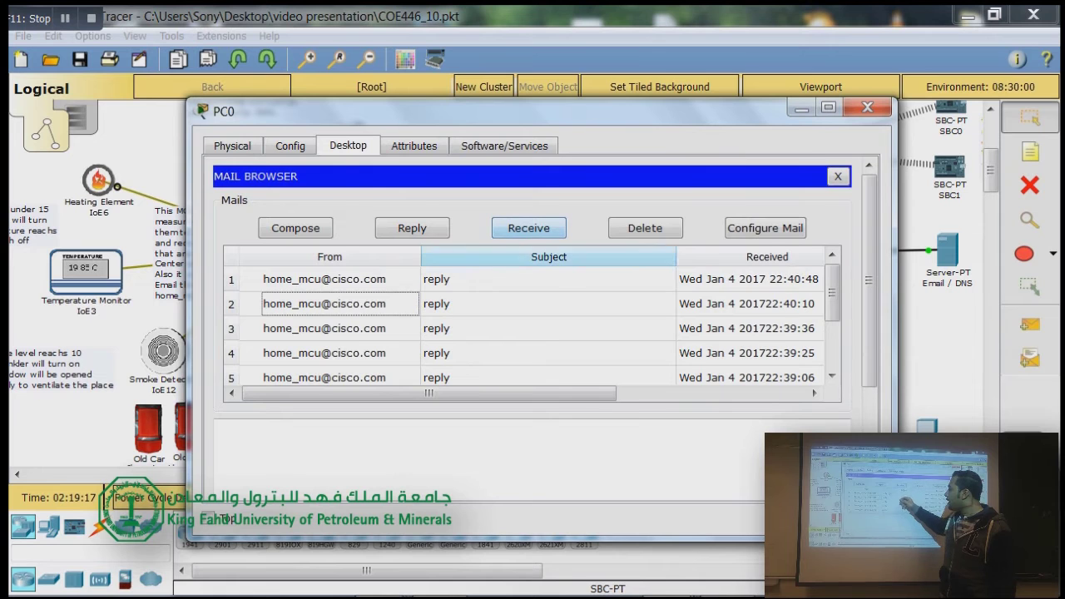
{"action": "left_click", "coordinate": [548, 279]}
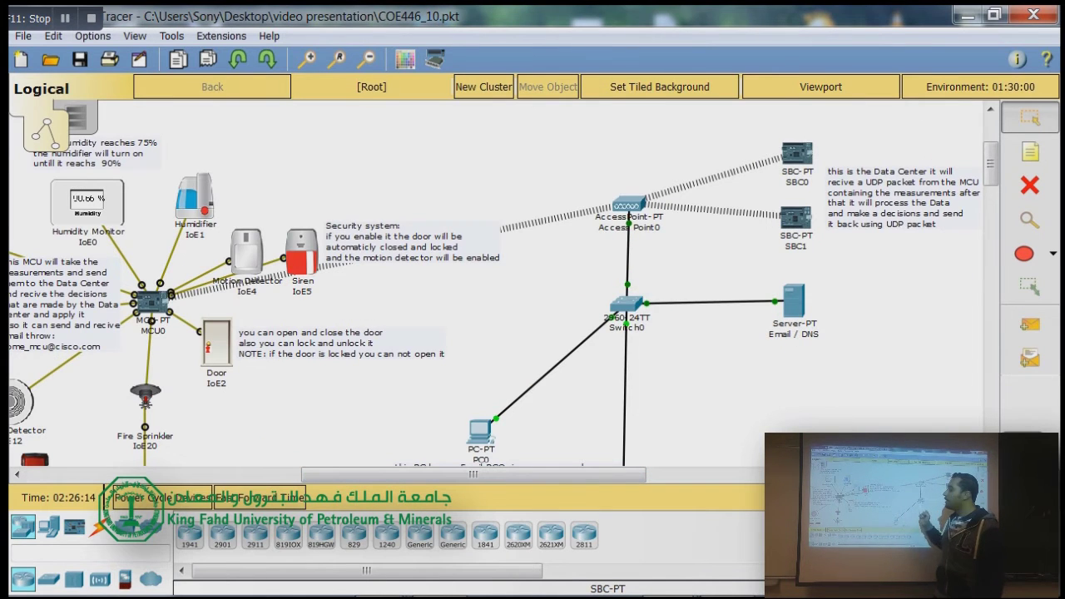
- Review the wireless link between the home MCU and the Data Center boards SBC0 and SBC1, with the note on UDP packets
{"action": "left_click_drag", "start_coordinate": [474, 474], "coordinate": [486, 474]}
{"action": "scroll", "coordinate": [499, 283], "scroll_direction": "right", "scroll_amount": 1}
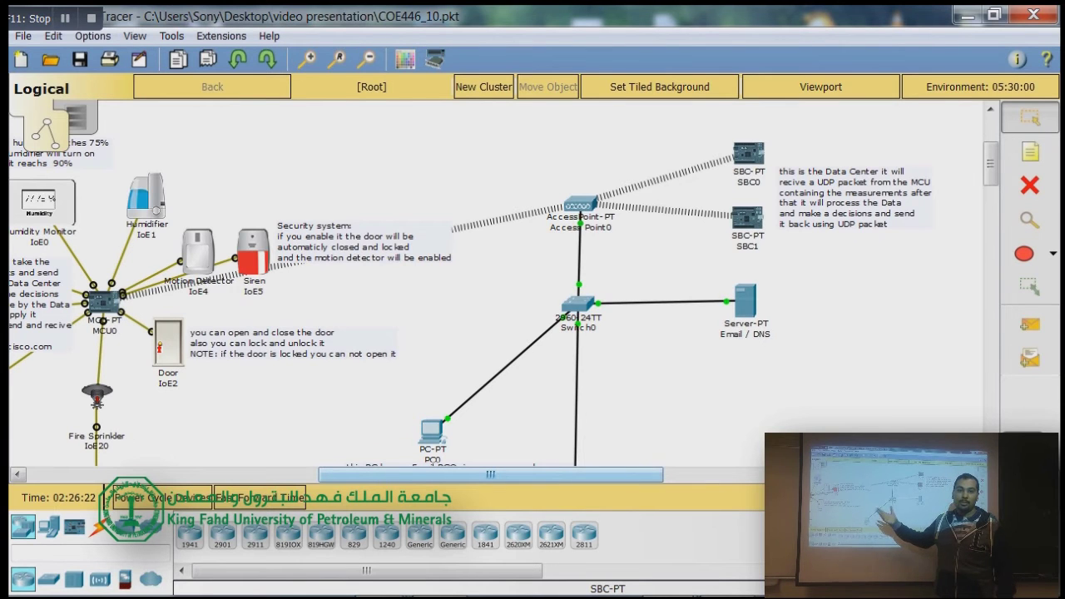
{"action": "scroll", "coordinate": [499, 283], "scroll_direction": "down", "scroll_amount": 2}
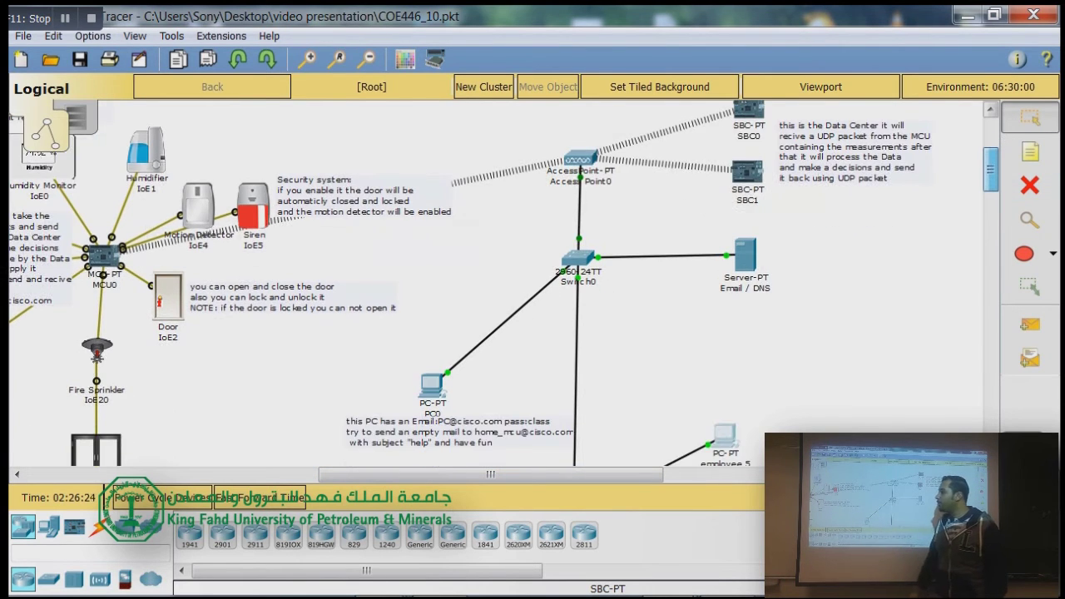
{"action": "scroll", "coordinate": [499, 283], "scroll_direction": "up", "scroll_amount": 1}
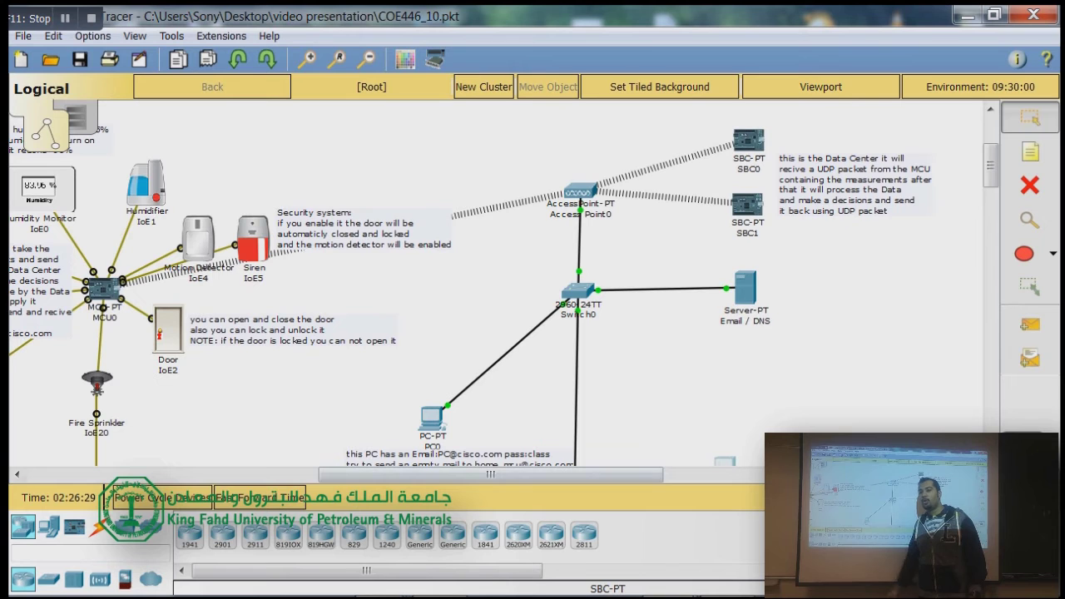
{"action": "left_click_drag", "start_coordinate": [490, 474], "coordinate": [485, 474]}
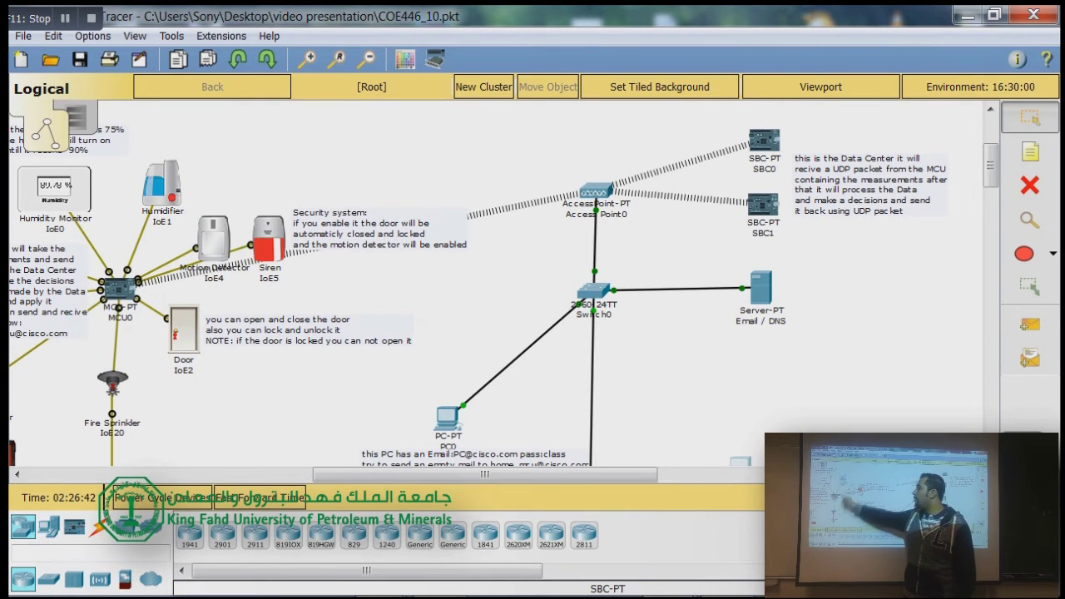
{"action": "mouse_move", "coordinate": [161, 185]}
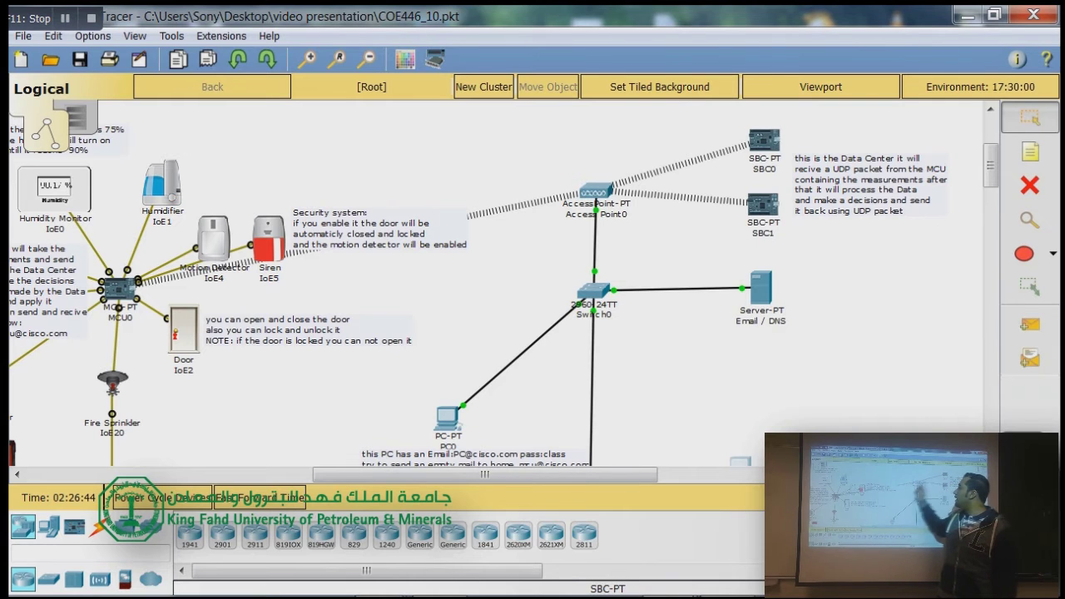
{"action": "left_click_drag", "start_coordinate": [485, 474], "coordinate": [465, 474]}
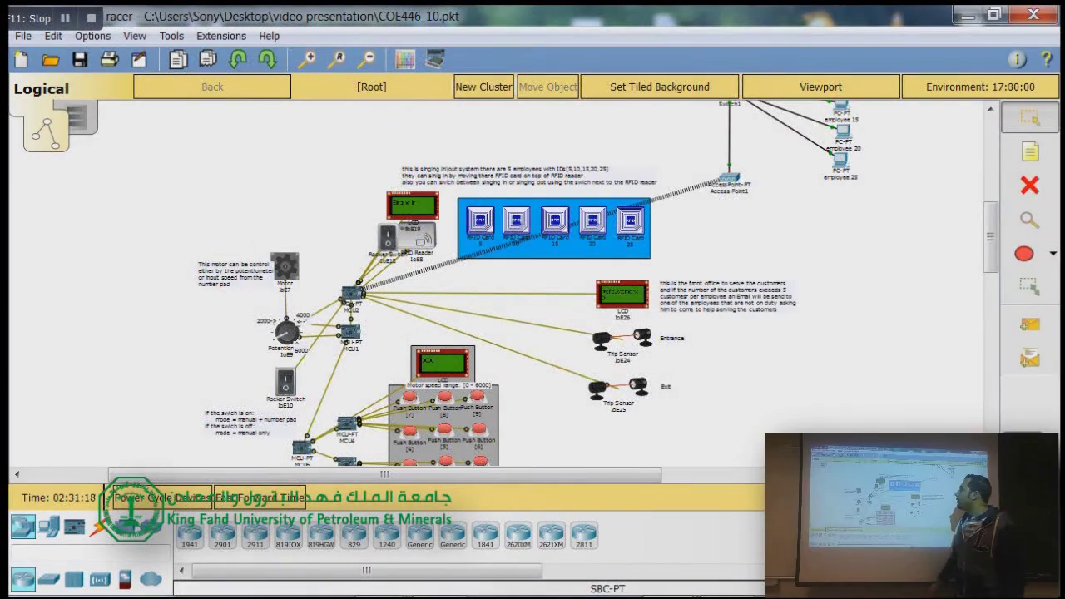
- Toggle the rocker switch beside the RFID reader back and forth between signing in and signing out
{"action": "scroll", "coordinate": [499, 283], "scroll_direction": "down", "scroll_amount": 2}
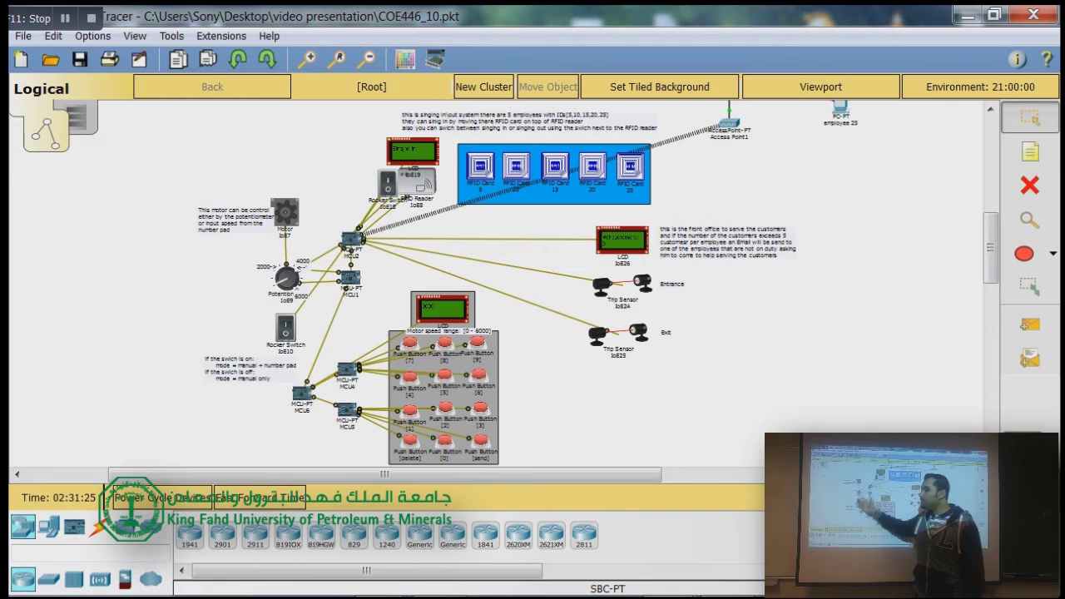
{"action": "scroll", "coordinate": [496, 284], "scroll_direction": "up", "scroll_amount": 5}
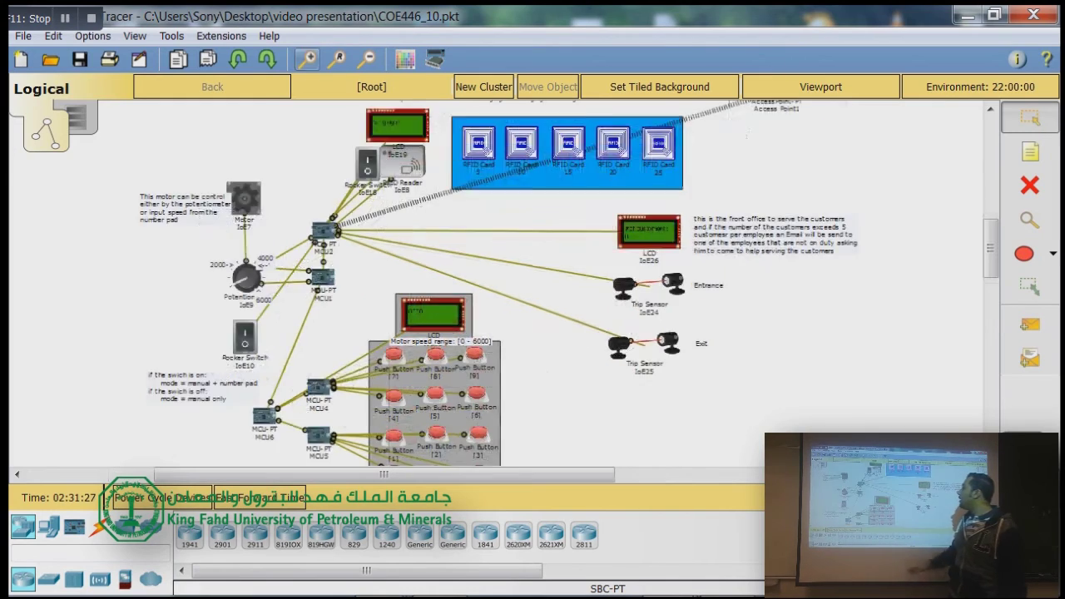
{"action": "scroll", "coordinate": [496, 284], "scroll_direction": "up", "scroll_amount": 3}
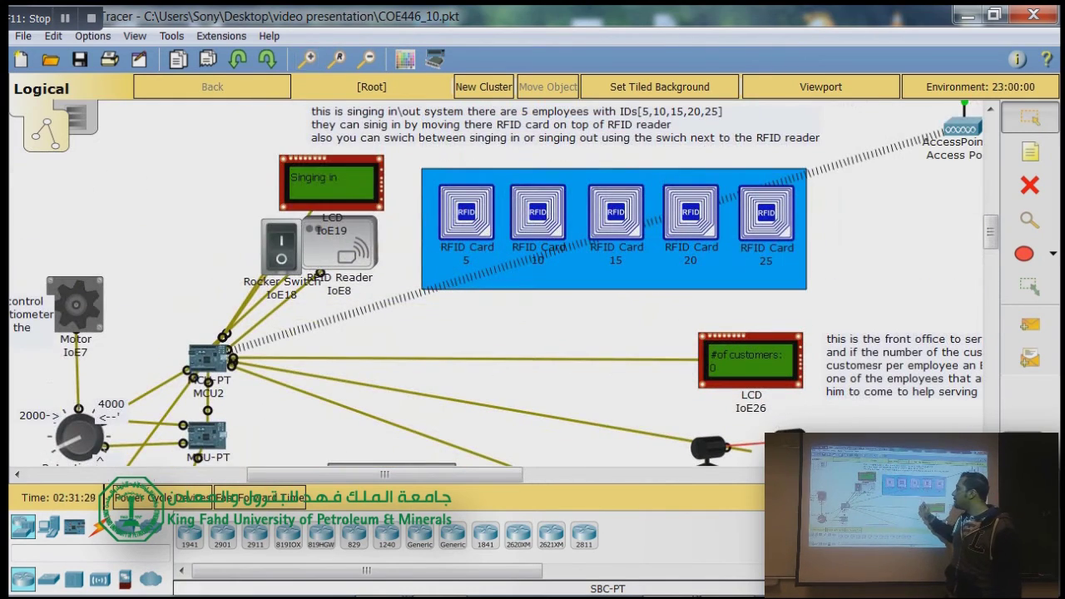
{"action": "left_click", "coordinate": [307, 58]}
{"action": "left_click", "coordinate": [307, 59]}
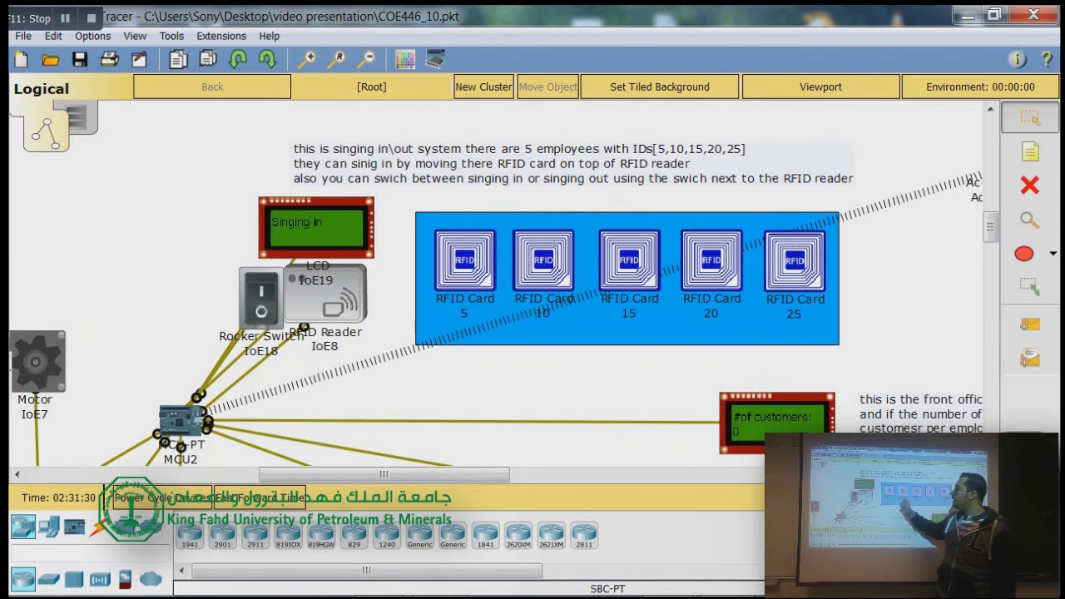
{"action": "left_click", "coordinate": [307, 58]}
{"action": "left_click", "coordinate": [307, 59]}
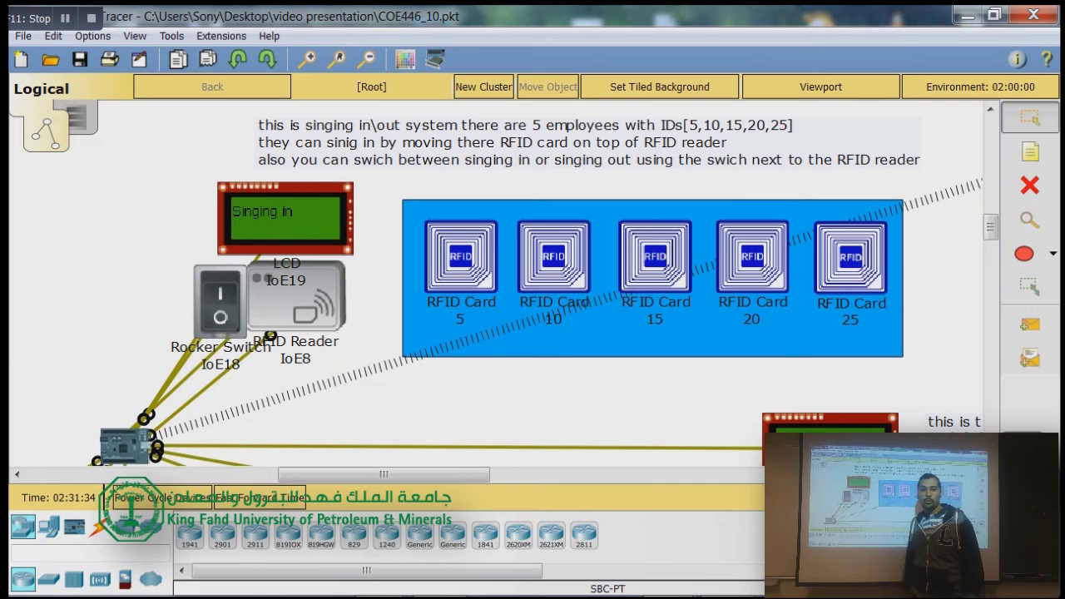
{"action": "left_click", "coordinate": [220, 301], "text": "alt"}
{"action": "left_click", "coordinate": [220, 301], "text": "alt"}
{"action": "left_click", "coordinate": [220, 301], "text": "alt"}
{"action": "left_click", "coordinate": [220, 301], "text": "alt"}
- Trip the front office's entrance sensor until the customer display counts 3
{"action": "scroll", "coordinate": [499, 283], "scroll_direction": "right", "scroll_amount": 5}
{"action": "scroll", "coordinate": [499, 283], "scroll_direction": "down", "scroll_amount": 3}
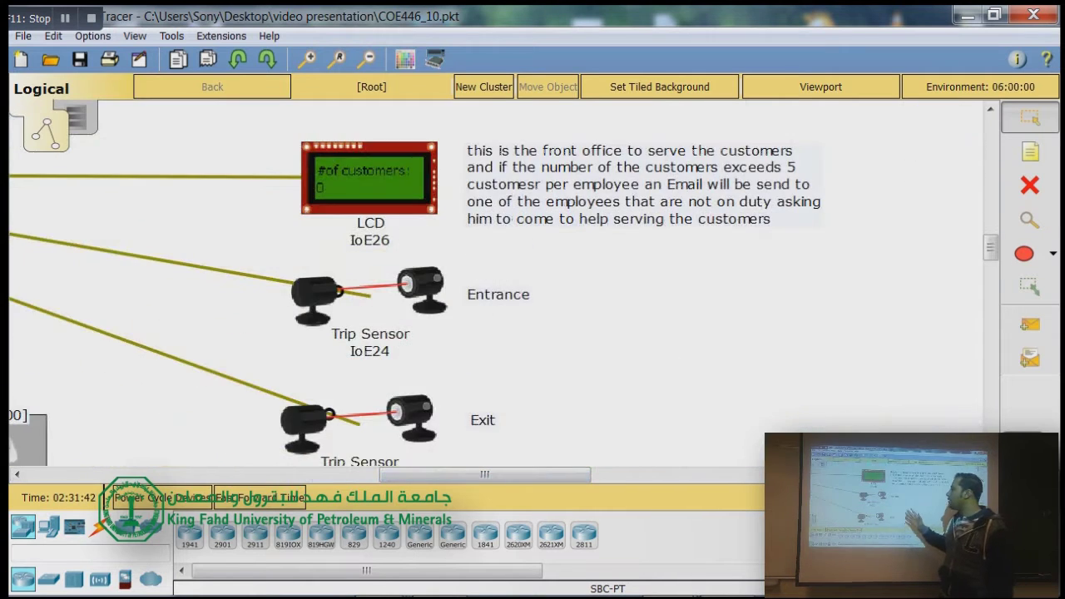
{"action": "scroll", "coordinate": [499, 283], "scroll_direction": "down", "scroll_amount": 2}
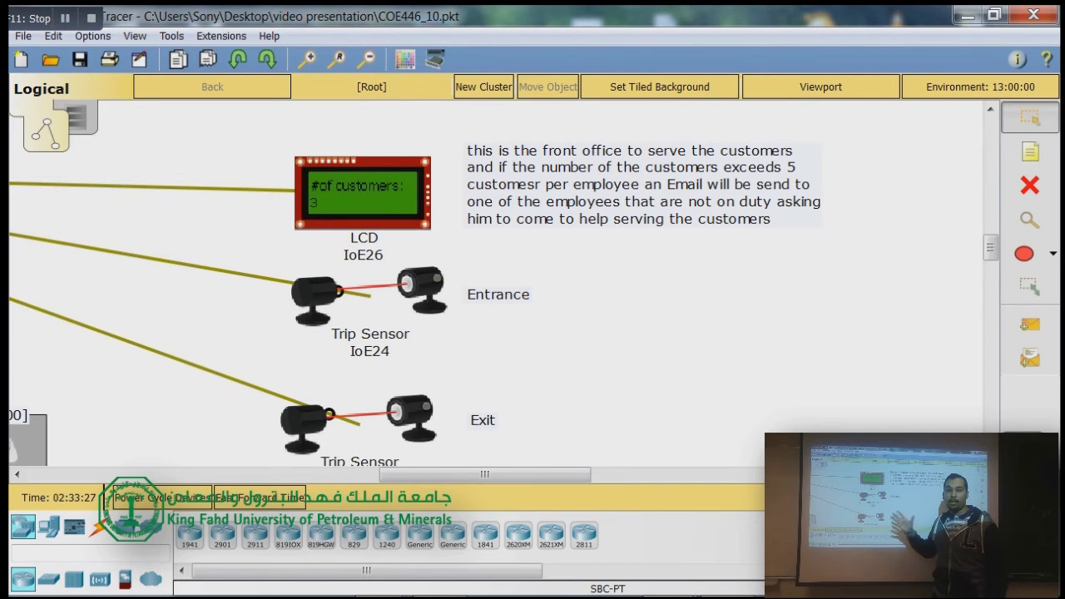
- Sign in two employees by passing RFID cards 5 and 10 over the RFID reader and returning them to the card area
{"action": "left_click_drag", "start_coordinate": [484, 474], "coordinate": [450, 474]}
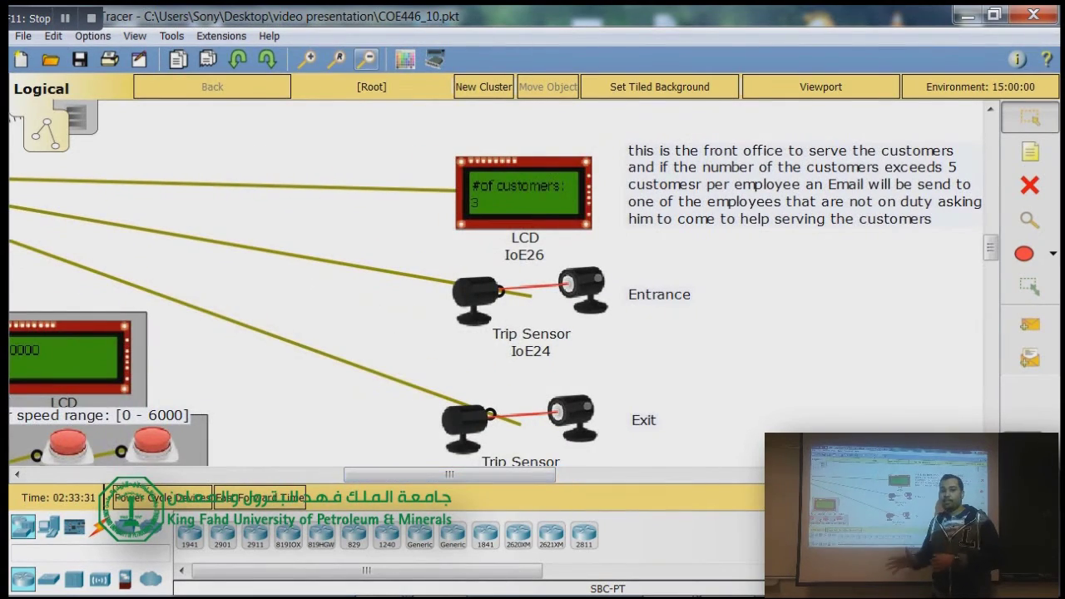
{"action": "left_click", "coordinate": [366, 59]}
{"action": "left_click", "coordinate": [366, 59]}
{"action": "left_click", "coordinate": [367, 59]}
{"action": "left_click", "coordinate": [366, 59]}
{"action": "left_click", "coordinate": [366, 59]}
{"action": "scroll", "coordinate": [499, 283], "scroll_direction": "up", "scroll_amount": 1}
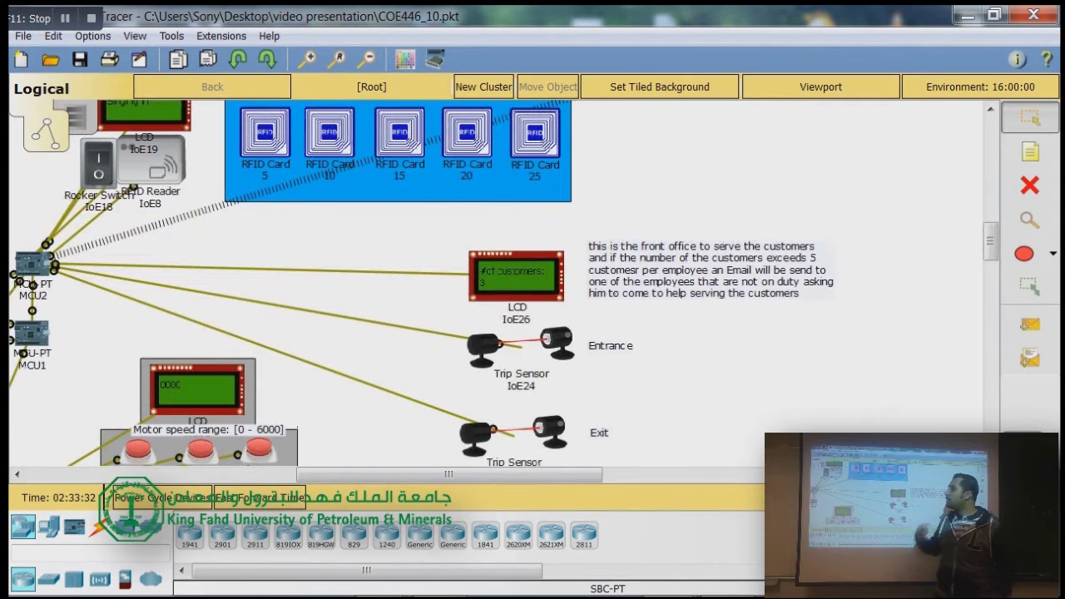
{"action": "scroll", "coordinate": [499, 283], "scroll_direction": "up", "scroll_amount": 1}
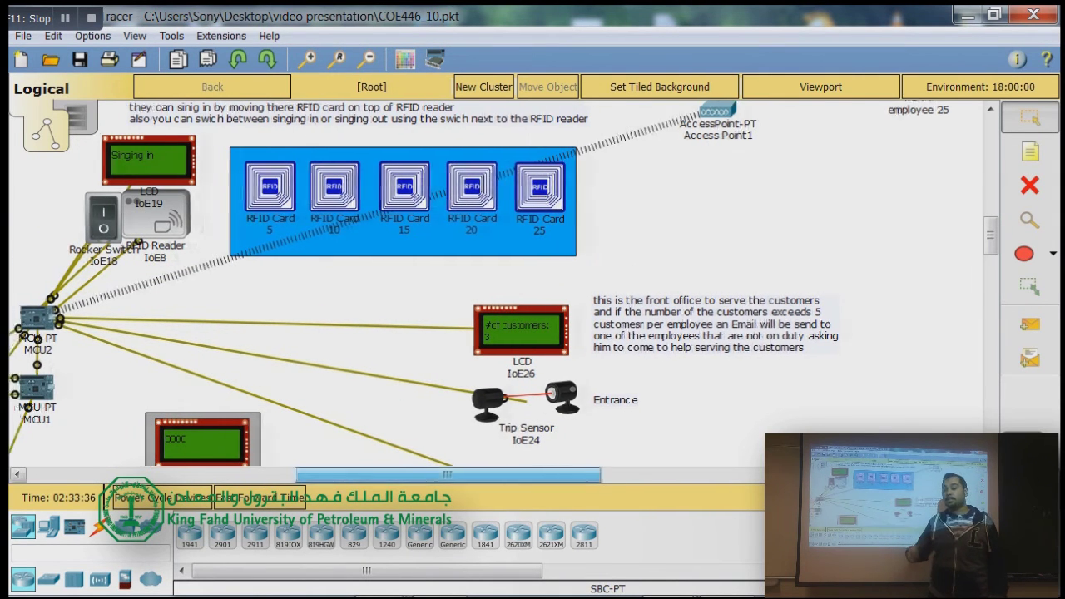
{"action": "left_click_drag", "start_coordinate": [449, 474], "coordinate": [430, 474]}
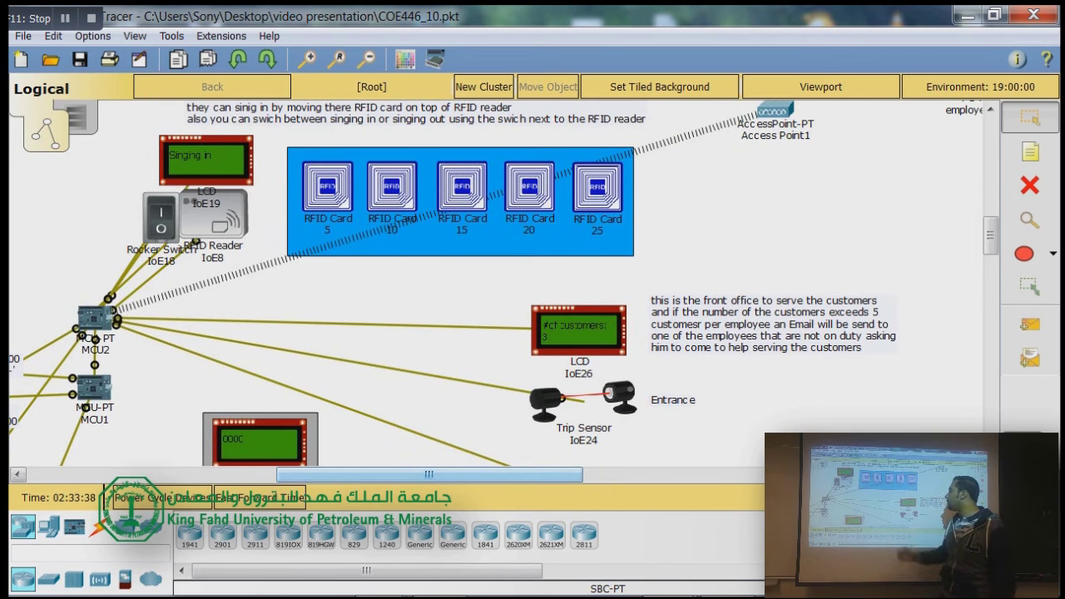
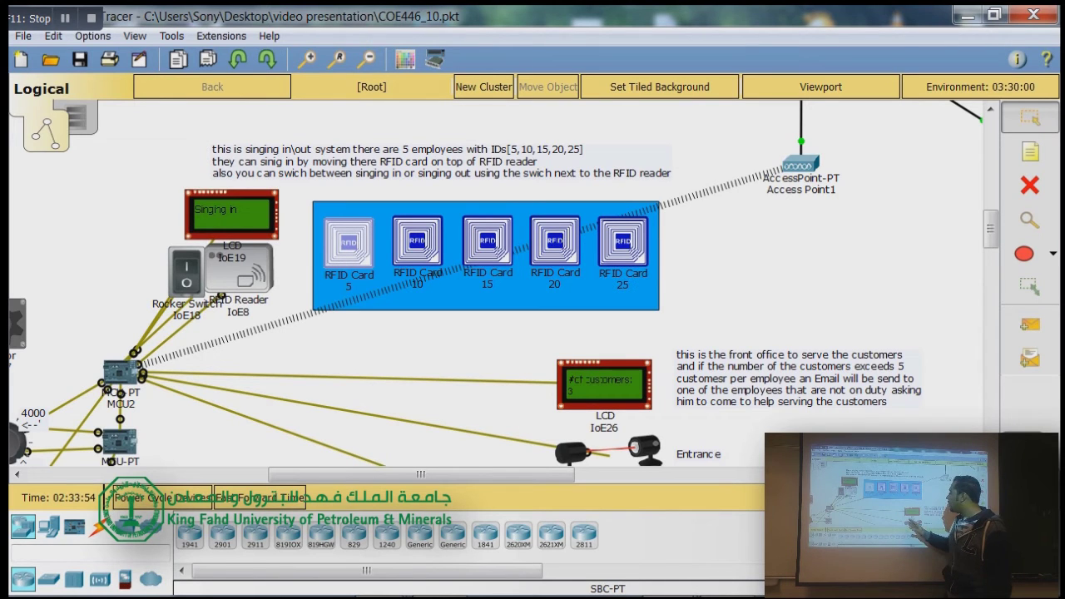
{"action": "mouse_move", "coordinate": [417, 242]}
{"action": "left_mouse_down"}
{"action": "mouse_move", "coordinate": [237, 267]}
{"action": "mouse_move", "coordinate": [421, 243]}
{"action": "left_mouse_up"}
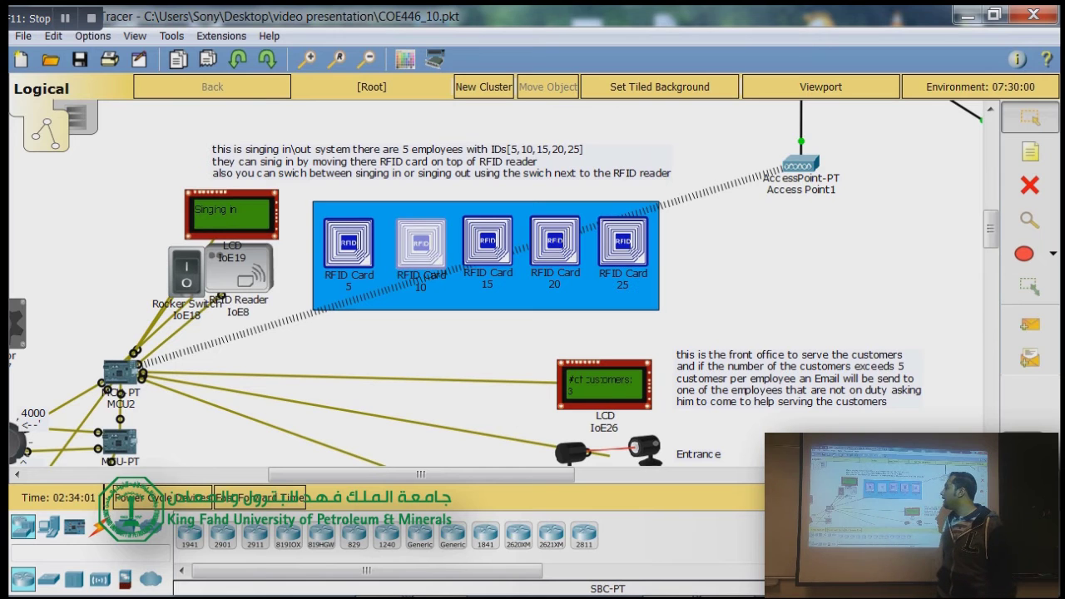
- Trip the entrance sensor repeatedly until the front office's customer display counts 11
{"action": "left_click_drag", "start_coordinate": [420, 474], "coordinate": [434, 475]}
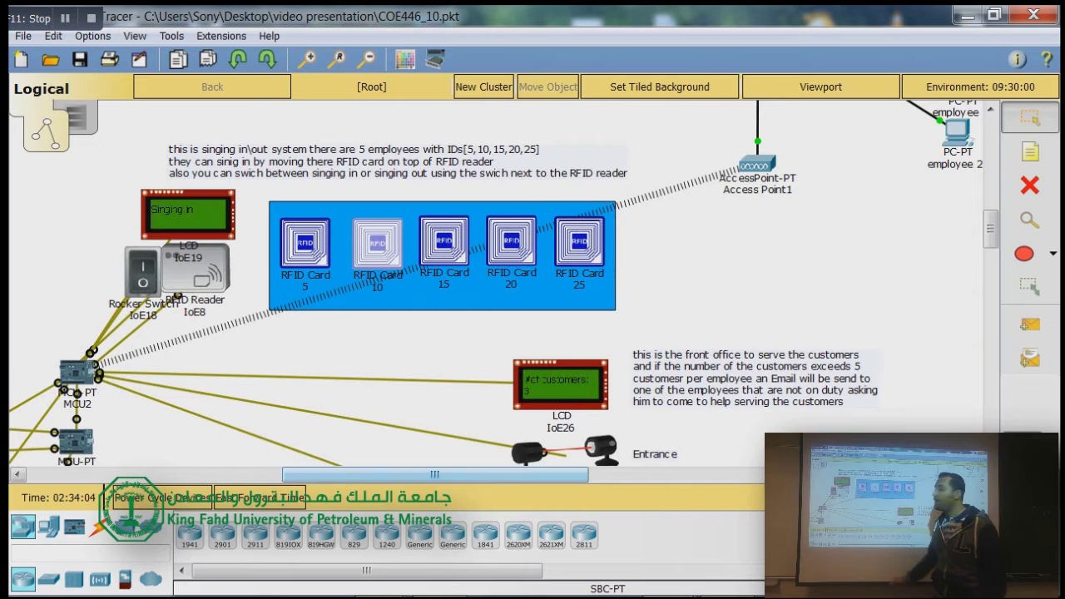
{"action": "scroll", "coordinate": [504, 283], "scroll_direction": "down", "scroll_amount": 1}
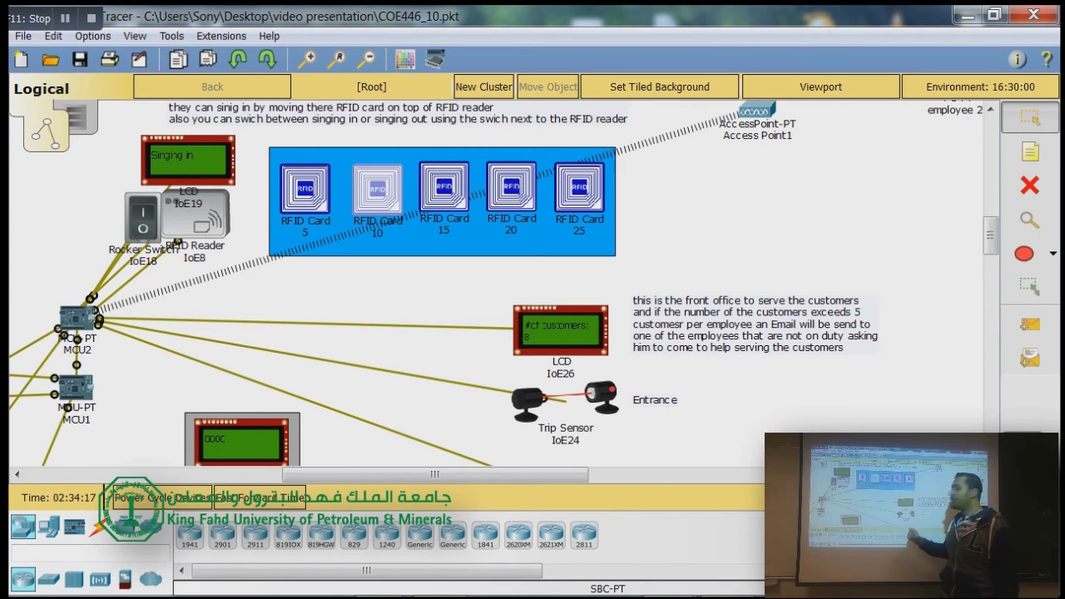
{"action": "left_click", "coordinate": [307, 59]}
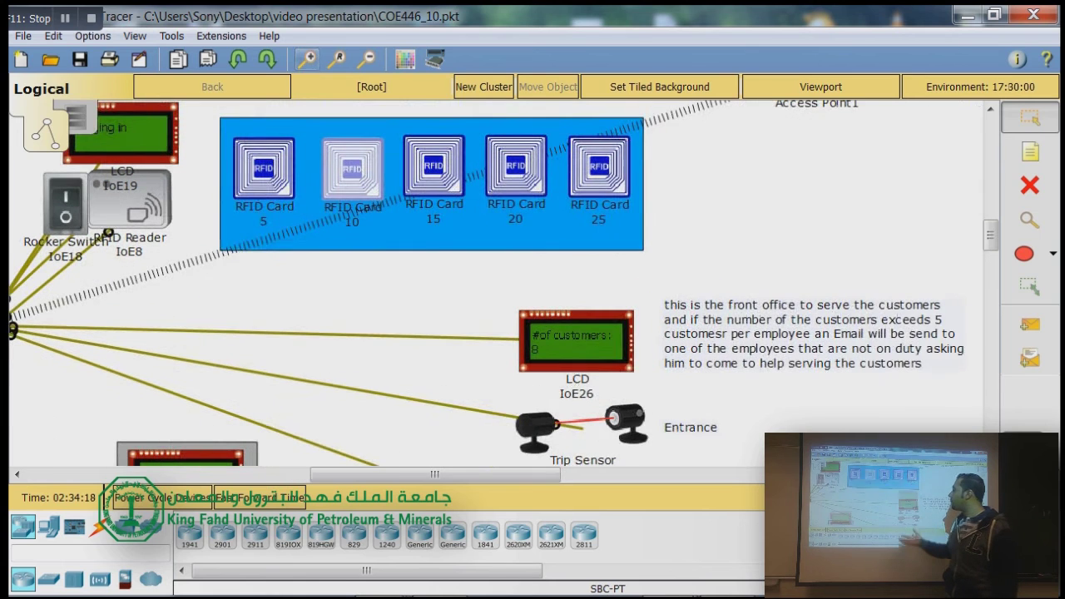
{"action": "scroll", "coordinate": [495, 283], "scroll_direction": "down", "scroll_amount": 1}
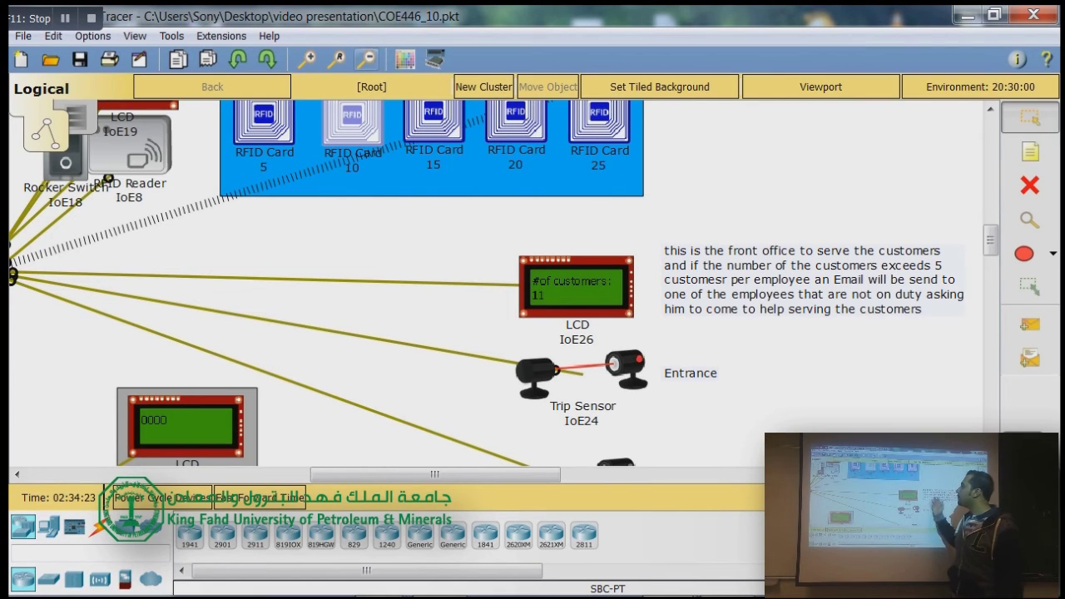
- Locate the group of employee PCs connected to Switch1 and examine it up close
{"action": "left_click", "coordinate": [367, 59]}
{"action": "left_click", "coordinate": [366, 59]}
{"action": "scroll", "coordinate": [495, 283], "scroll_direction": "up", "scroll_amount": 3}
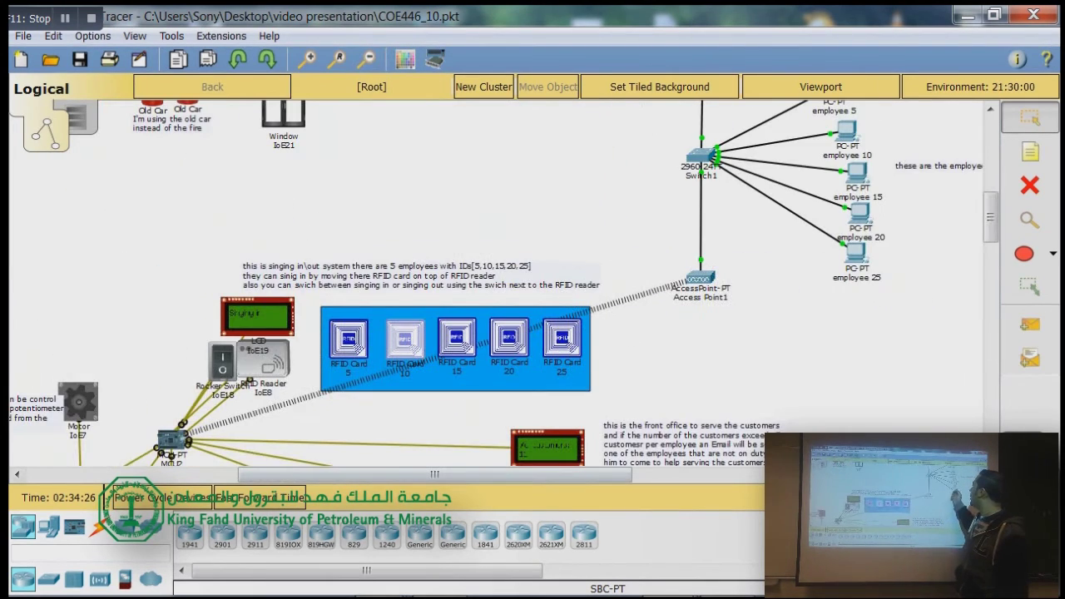
{"action": "scroll", "coordinate": [495, 283], "scroll_direction": "right", "scroll_amount": 3}
{"action": "scroll", "coordinate": [496, 283], "scroll_direction": "up", "scroll_amount": 2}
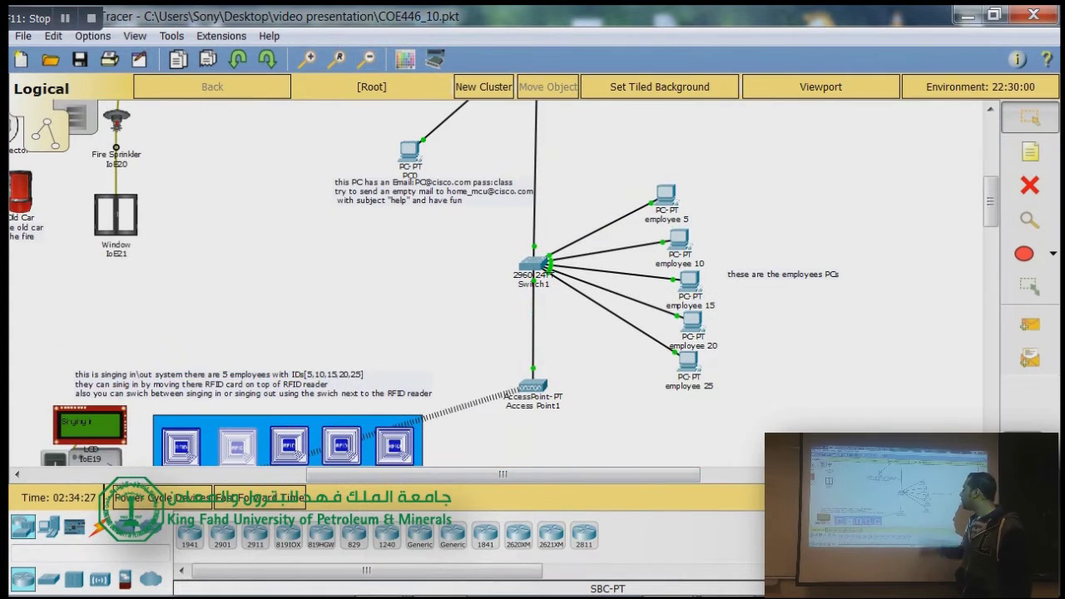
{"action": "left_click", "coordinate": [307, 59]}
{"action": "left_click", "coordinate": [307, 59]}
{"action": "left_click_drag", "start_coordinate": [502, 475], "coordinate": [549, 475]}
{"action": "left_click_drag", "start_coordinate": [651, 102], "coordinate": [519, 217]}
{"action": "left_click", "coordinate": [519, 217]}
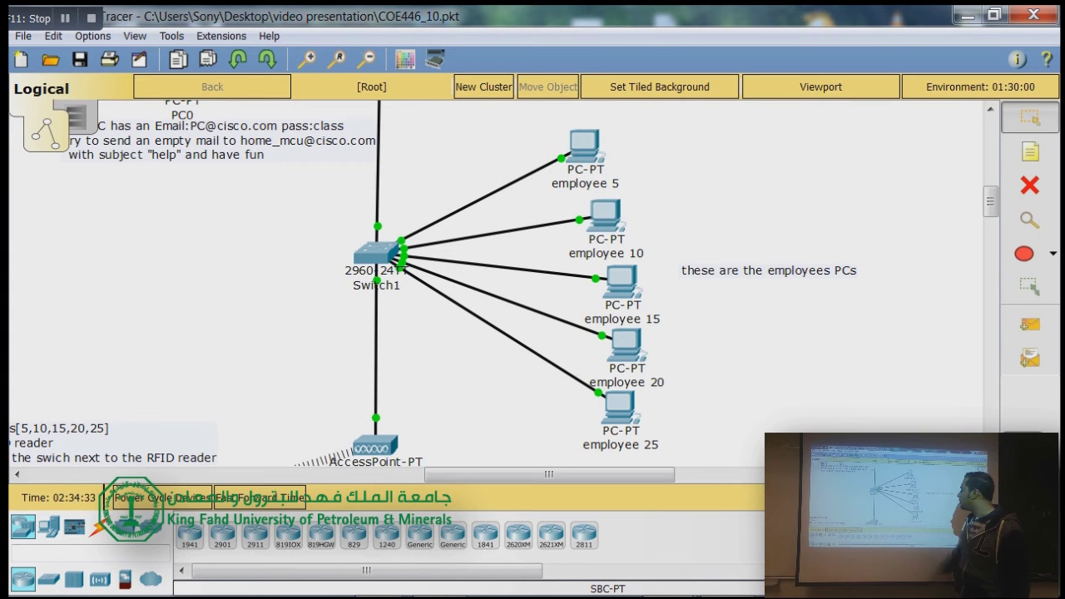
- Receive the mail on employee 15's PC and select the newest "From Work" message
{"action": "left_click", "coordinate": [620, 281]}
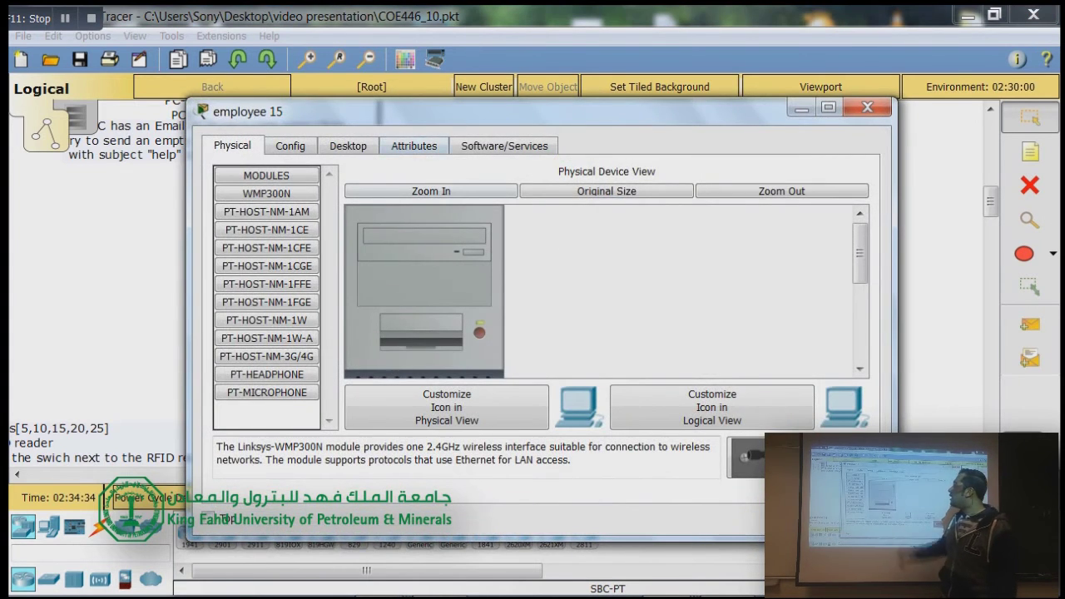
{"action": "left_click", "coordinate": [348, 145]}
{"action": "left_click", "coordinate": [265, 486]}
{"action": "left_click", "coordinate": [528, 227]}
{"action": "left_click", "coordinate": [548, 279]}
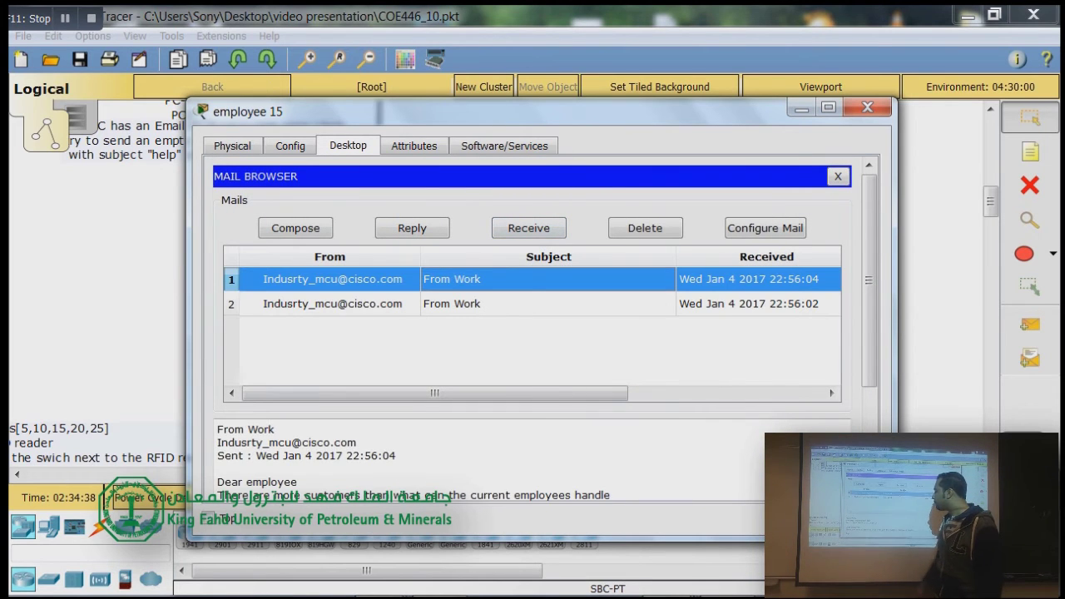
- Open the full "From Work" message, read its request to the employee and close employee 15's window
{"action": "double_click", "coordinate": [548, 279]}
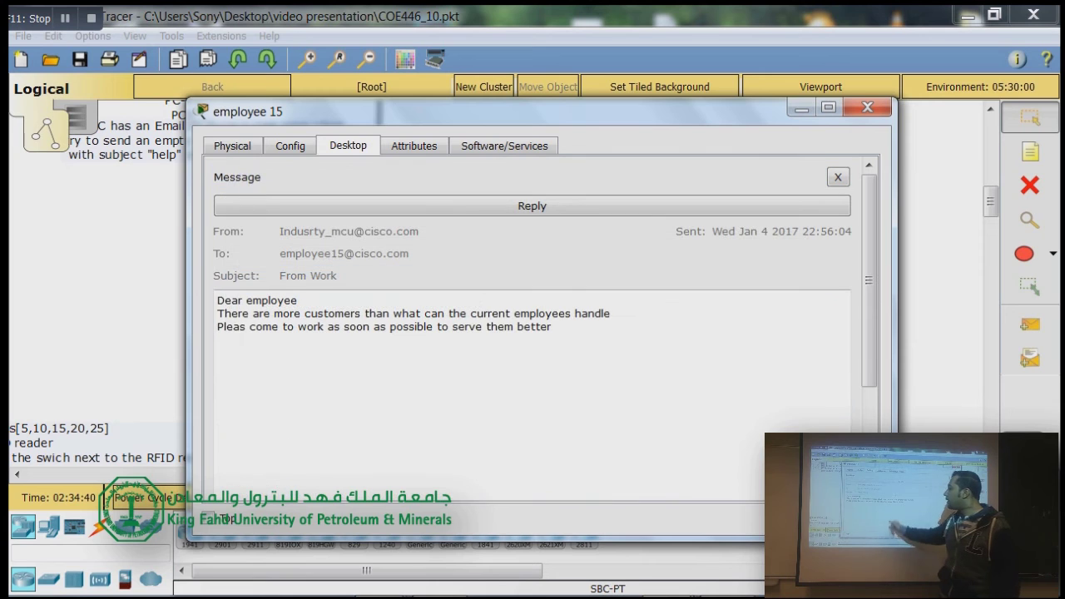
{"action": "key", "text": "ctrl+a"}
{"action": "left_click", "coordinate": [551, 326]}
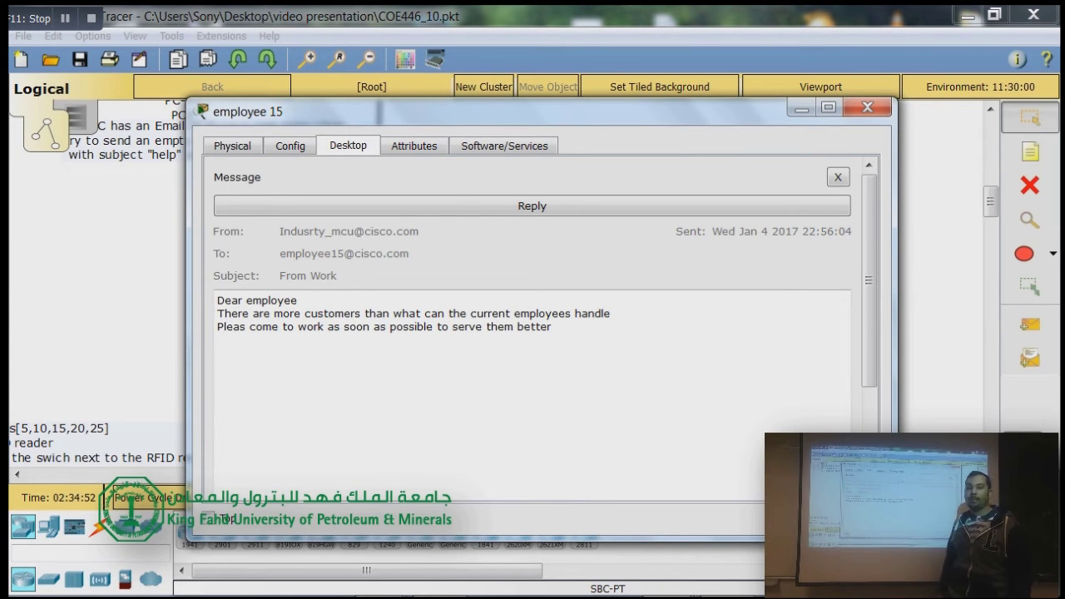
{"action": "left_click", "coordinate": [866, 108]}
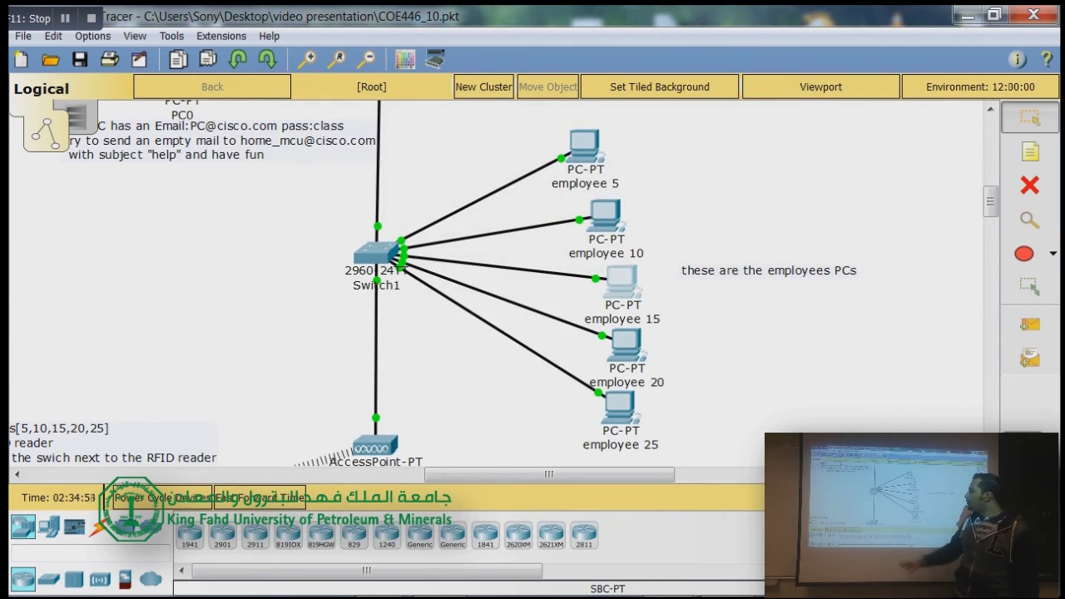
- Locate the motor control section and turn potentiometer IoE9 to about the 2000 mark
{"action": "left_click", "coordinate": [366, 59]}
{"action": "left_click", "coordinate": [365, 59]}
{"action": "left_click", "coordinate": [365, 59]}
{"action": "scroll", "coordinate": [499, 283], "scroll_direction": "down", "scroll_amount": 3}
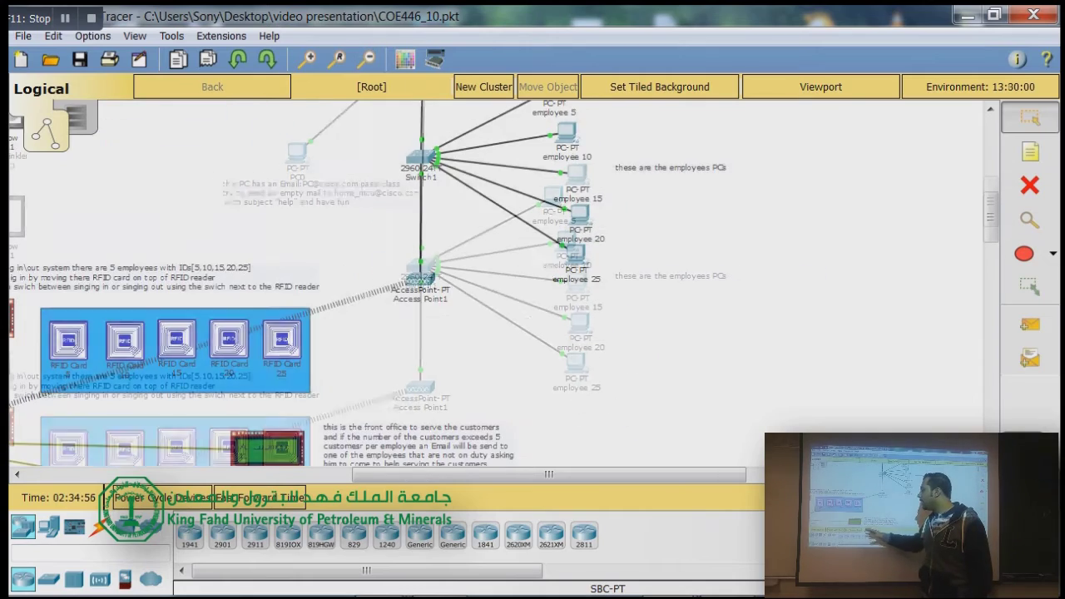
{"action": "left_click_drag", "start_coordinate": [549, 474], "coordinate": [361, 475]}
{"action": "scroll", "coordinate": [499, 283], "scroll_direction": "down", "scroll_amount": 3}
{"action": "scroll", "coordinate": [499, 283], "scroll_direction": "down", "scroll_amount": 1}
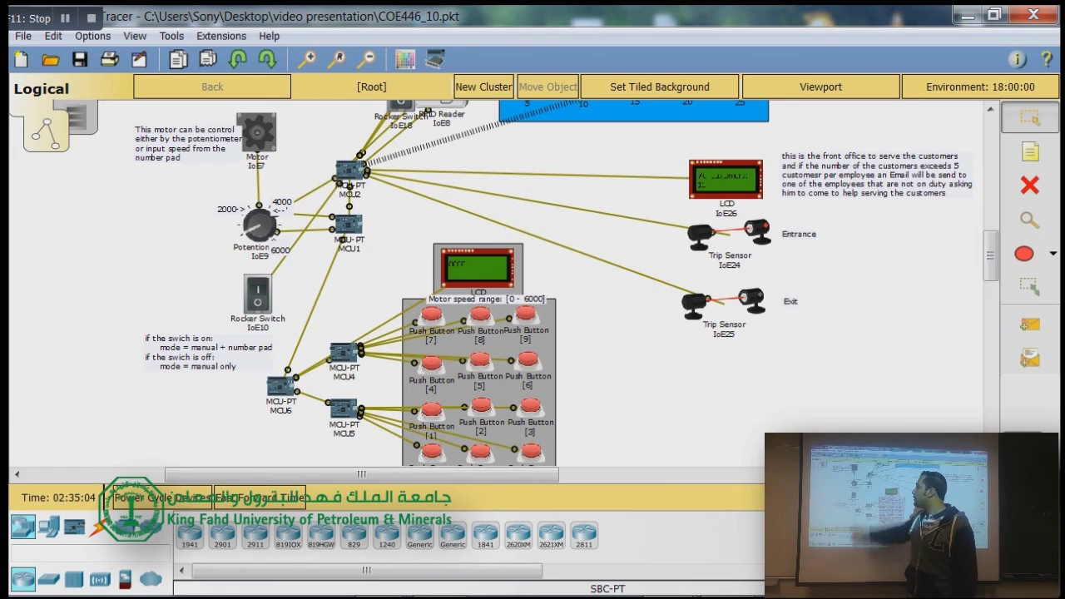
{"action": "scroll", "coordinate": [499, 283], "scroll_direction": "up", "scroll_amount": 2}
{"action": "left_click", "coordinate": [307, 60]}
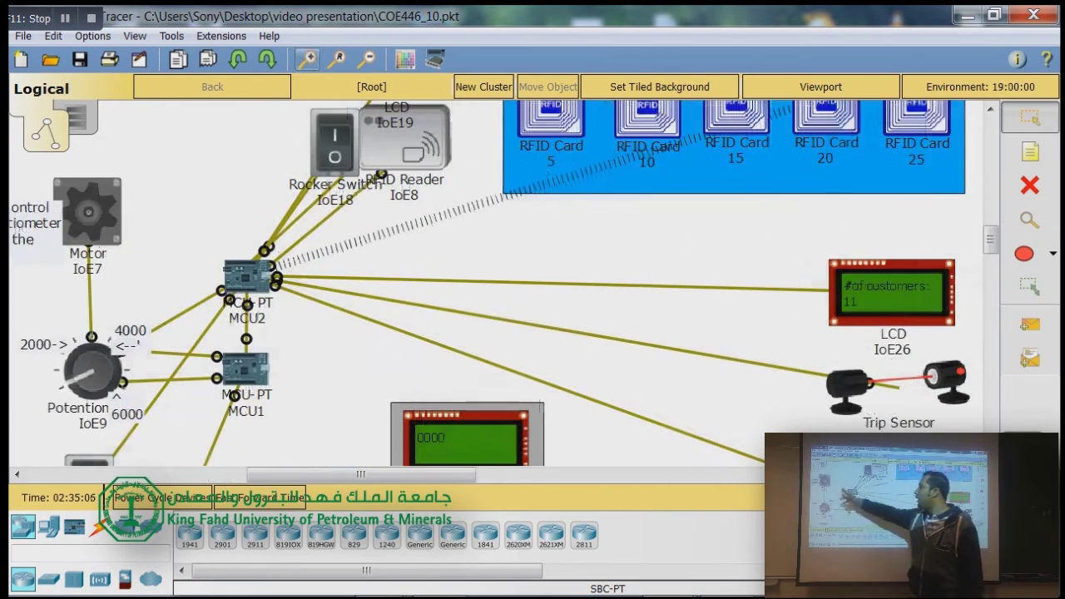
{"action": "left_click_drag", "start_coordinate": [361, 475], "coordinate": [286, 474]}
{"action": "left_click_drag", "start_coordinate": [380, 384], "coordinate": [378, 363]}
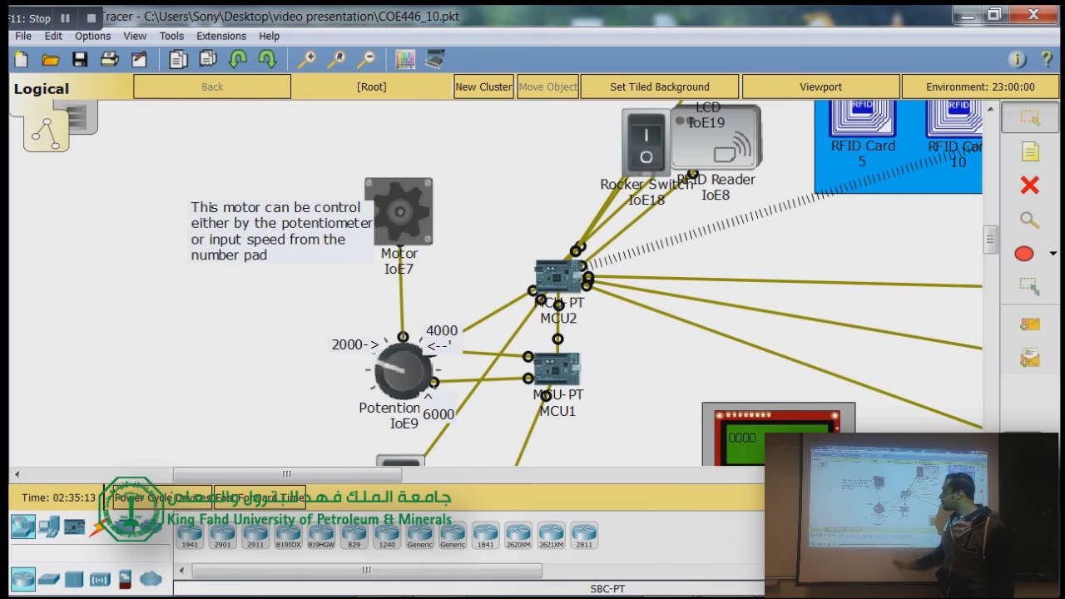
- Switch on Rocker Switch IoE10 to put the motor in manual + number pad mode
{"action": "scroll", "coordinate": [499, 283], "scroll_direction": "down", "scroll_amount": 1}
{"action": "scroll", "coordinate": [500, 283], "scroll_direction": "down", "scroll_amount": 5}
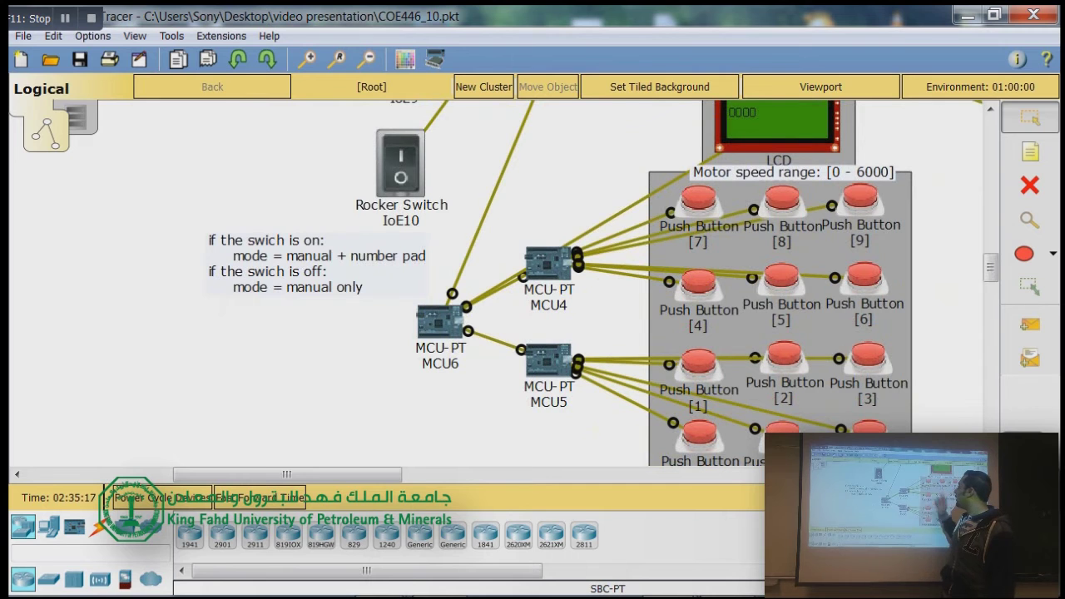
{"action": "left_click", "coordinate": [365, 60]}
{"action": "left_click", "coordinate": [365, 59]}
{"action": "scroll", "coordinate": [499, 283], "scroll_direction": "up", "scroll_amount": 1}
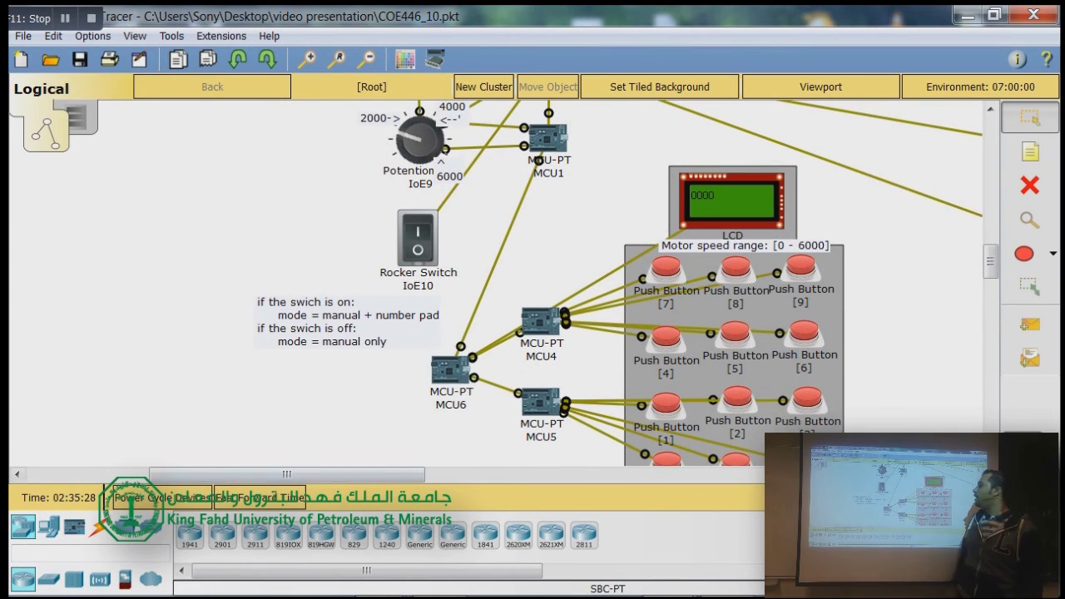
{"action": "left_click_drag", "start_coordinate": [287, 474], "coordinate": [302, 474]}
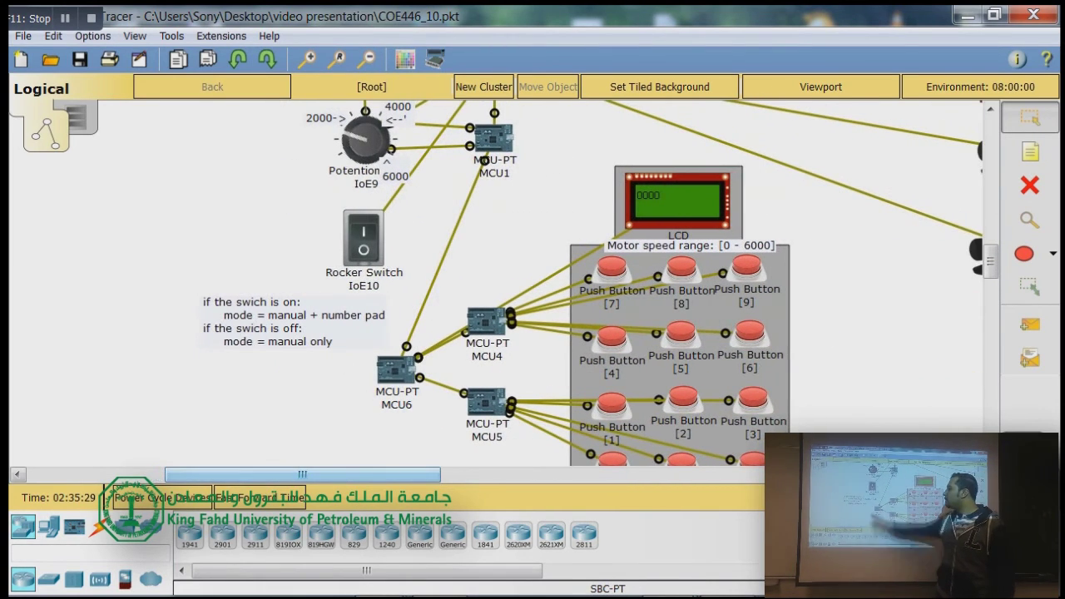
{"action": "left_click", "coordinate": [363, 238], "text": "alt"}
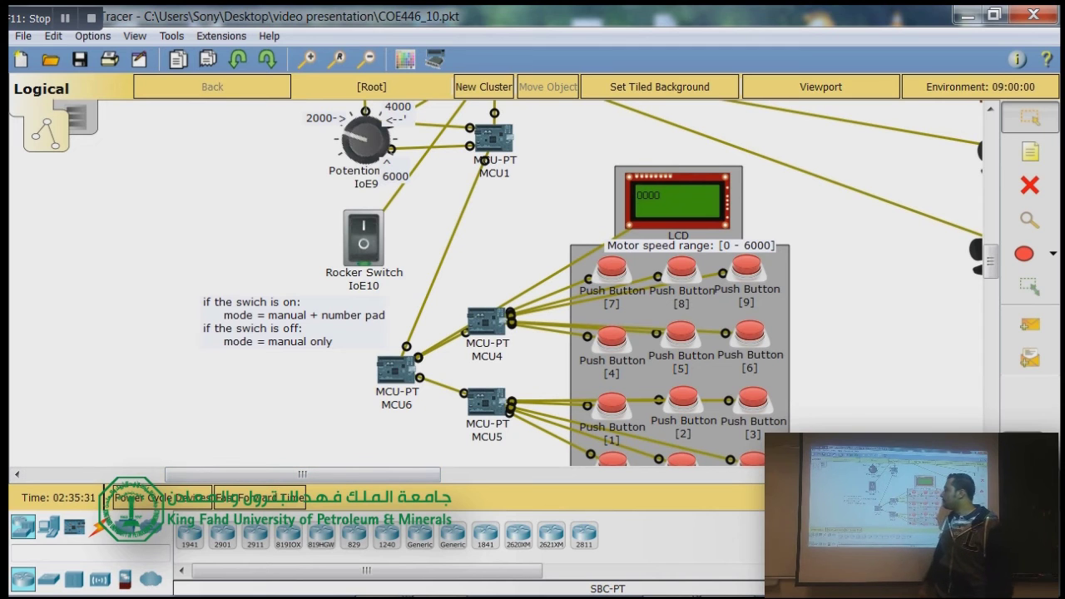
- Enter a motor speed of 3500 on the push-button number pad
{"action": "left_click_drag", "start_coordinate": [303, 474], "coordinate": [331, 474]}
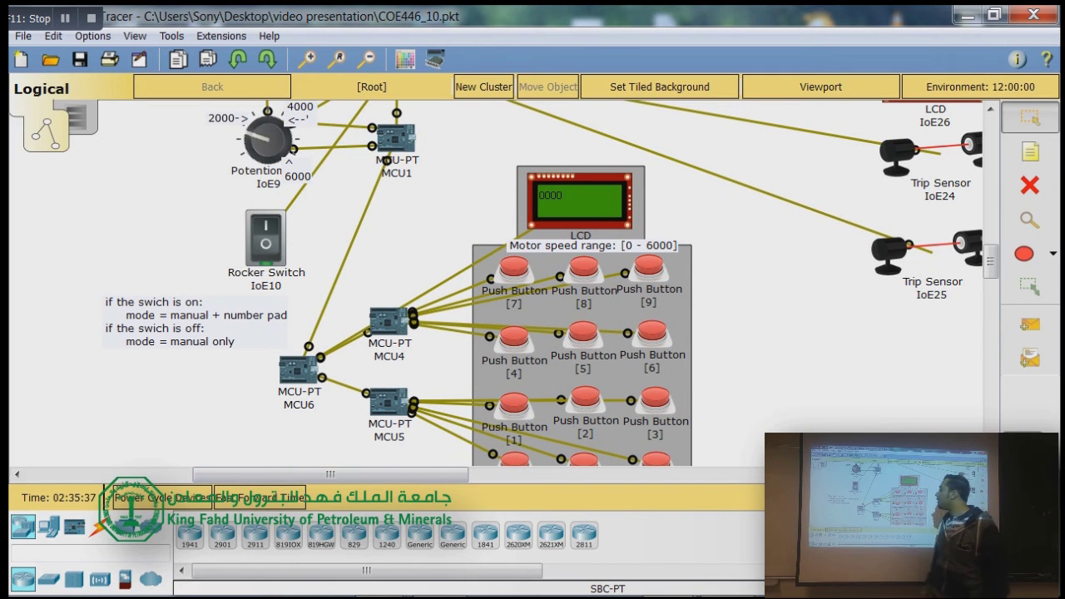
{"action": "scroll", "coordinate": [522, 283], "scroll_direction": "up", "scroll_amount": 1}
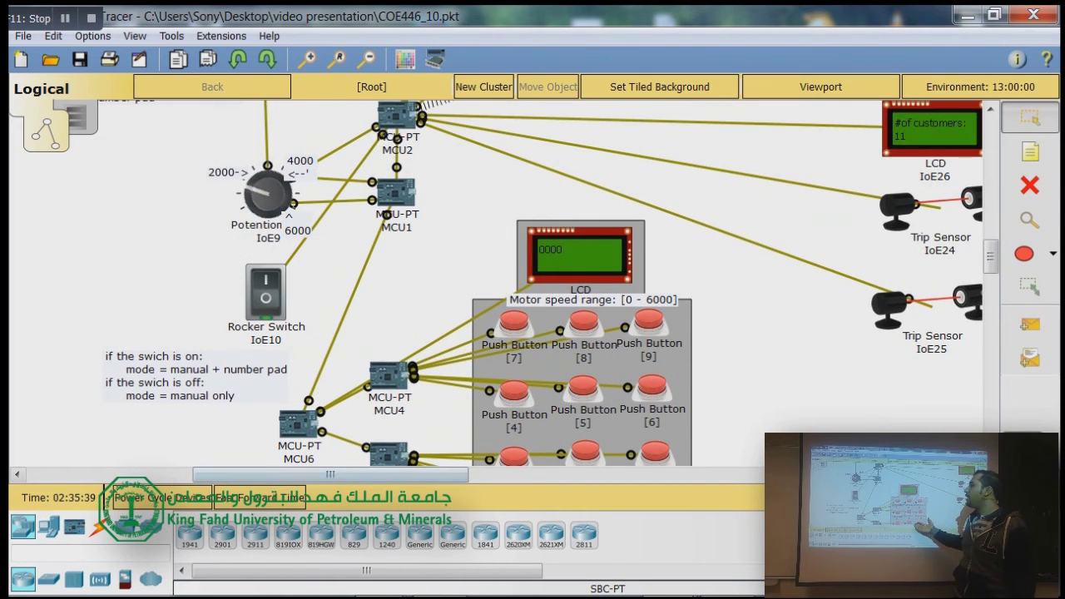
{"action": "left_click_drag", "start_coordinate": [330, 474], "coordinate": [374, 475]}
{"action": "scroll", "coordinate": [420, 291], "scroll_direction": "down", "scroll_amount": 1}
{"action": "scroll", "coordinate": [420, 292], "scroll_direction": "down", "scroll_amount": 1}
{"action": "left_click", "coordinate": [500, 343], "text": "alt"}
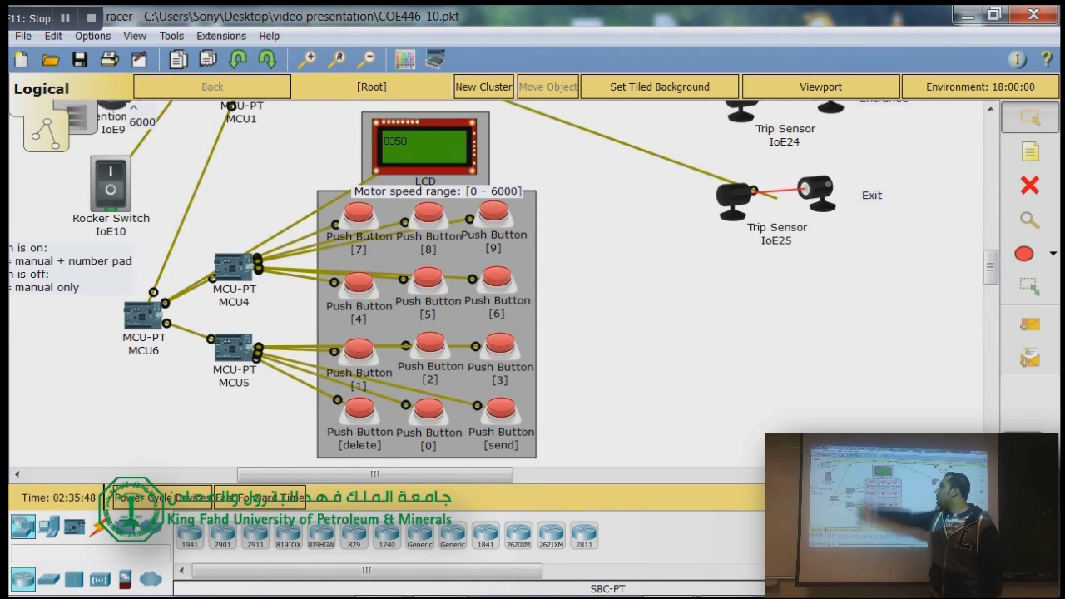
{"action": "mouse_move", "coordinate": [425, 146]}
{"action": "left_mouse_down"}
{"action": "mouse_move", "coordinate": [400, 145]}
{"action": "mouse_move", "coordinate": [421, 145]}
{"action": "left_mouse_up"}
{"action": "scroll", "coordinate": [495, 284], "scroll_direction": "up", "scroll_amount": 3}
{"action": "scroll", "coordinate": [499, 283], "scroll_direction": "down", "scroll_amount": 4}
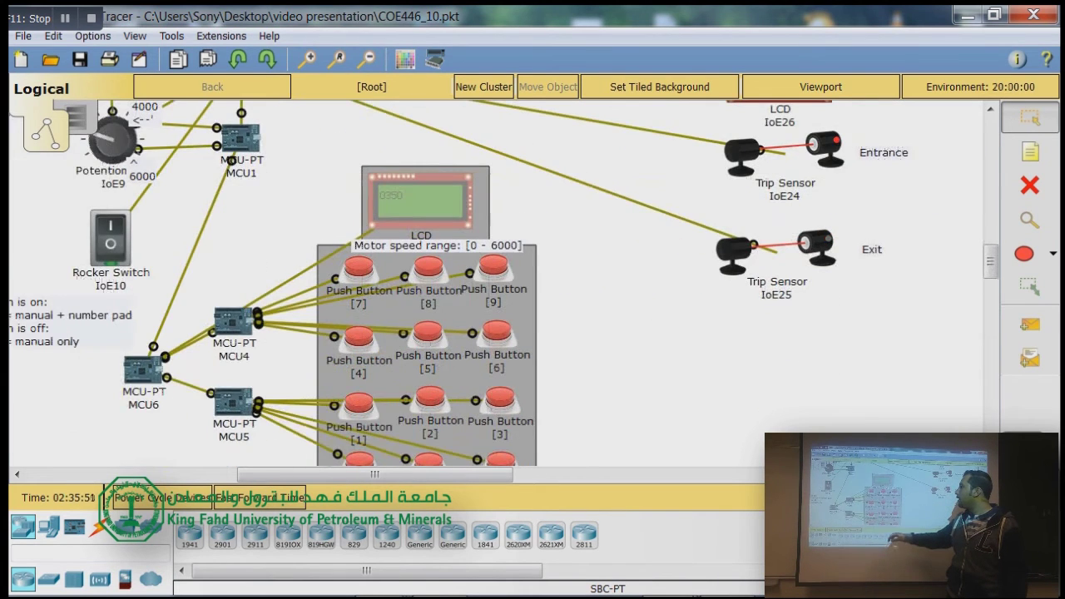
{"action": "scroll", "coordinate": [500, 283], "scroll_direction": "up", "scroll_amount": 1}
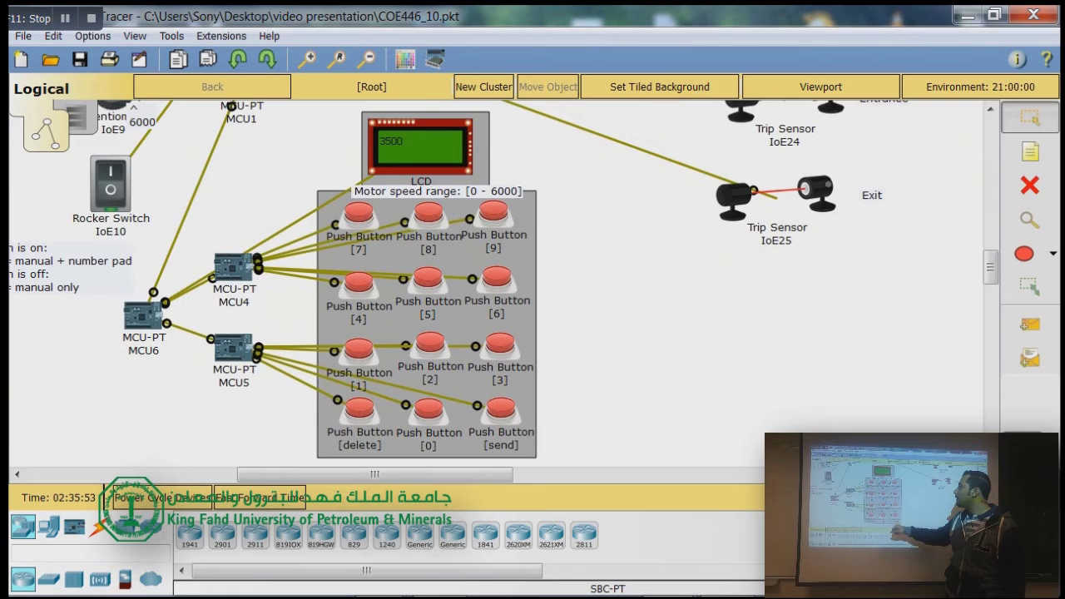
- Send the entered speed to the motor and check how the motor and potentiometer respond
{"action": "left_click", "coordinate": [501, 408], "text": "alt"}
{"action": "left_click_drag", "start_coordinate": [375, 474], "coordinate": [294, 474]}
{"action": "scroll", "coordinate": [499, 283], "scroll_direction": "up", "scroll_amount": 4}
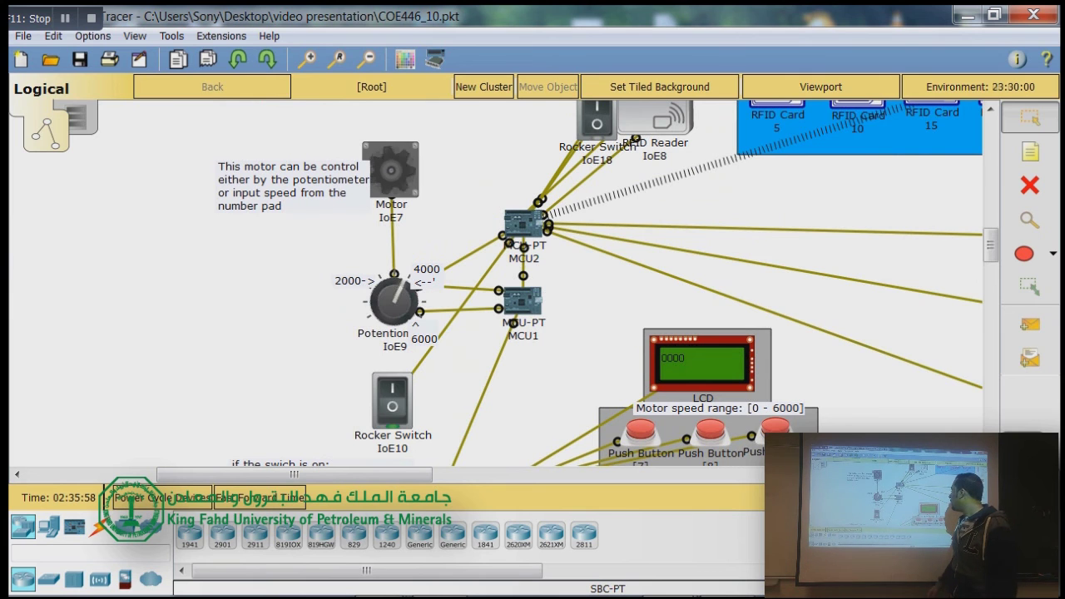
{"action": "left_click_drag", "start_coordinate": [294, 475], "coordinate": [307, 474]}
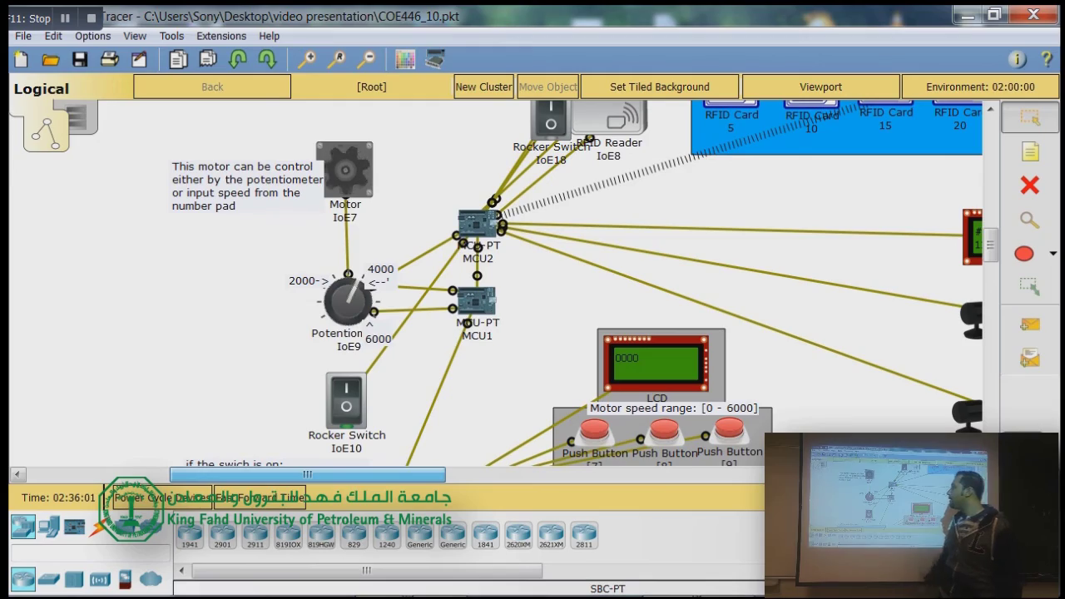